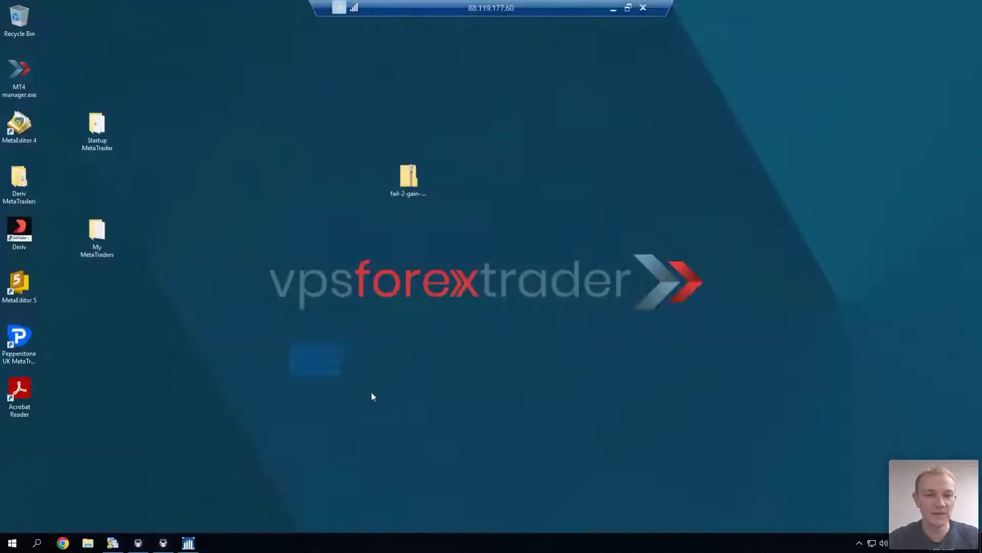
Reposition and widen the remote desktop window, then return the session to full screen
{"action": "left_click", "coordinate": [628, 8]}
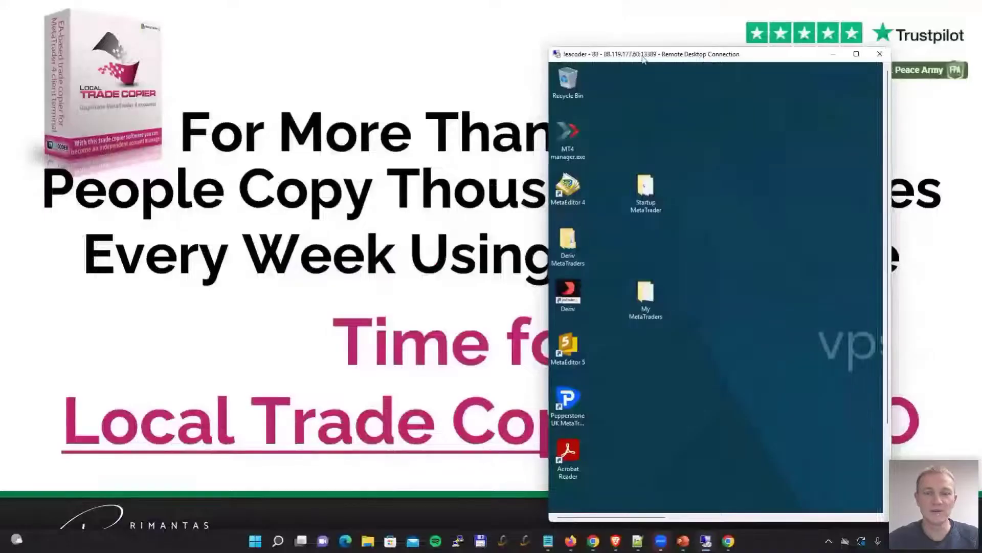
{"action": "mouse_move", "coordinate": [639, 56]}
{"action": "left_mouse_down"}
{"action": "mouse_move", "coordinate": [334, 27]}
{"action": "mouse_move", "coordinate": [252, 30]}
{"action": "left_mouse_up"}
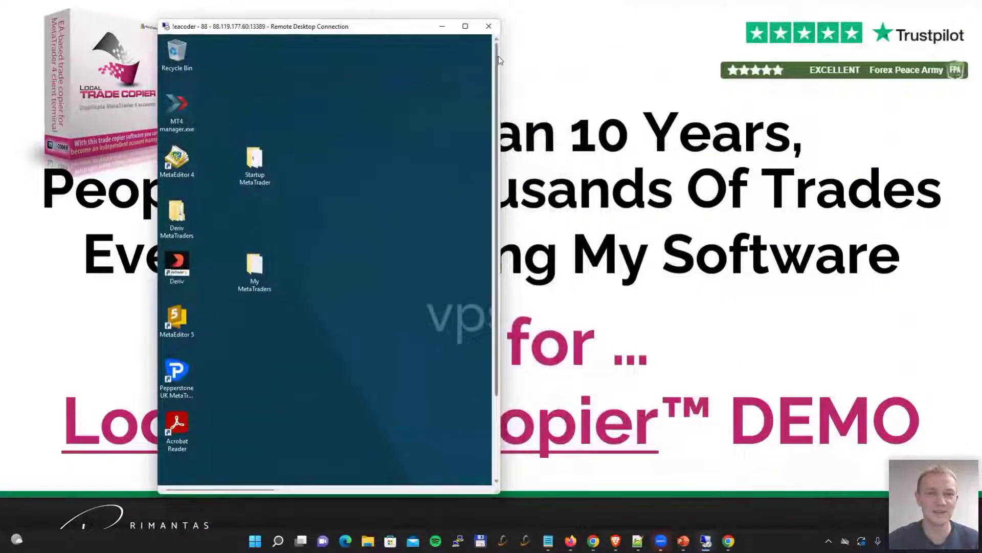
{"action": "left_click_drag", "start_coordinate": [498, 61], "coordinate": [904, 78]}
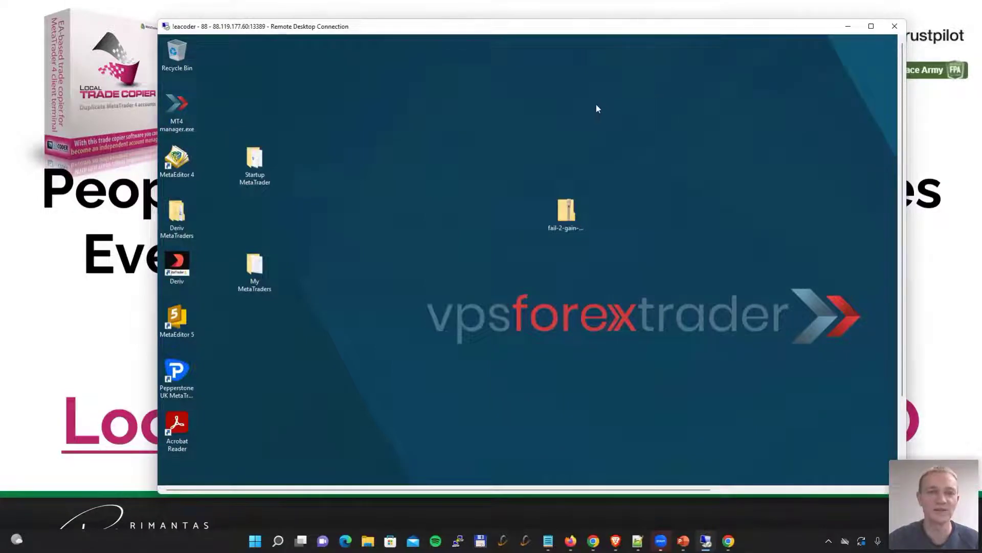
{"action": "mouse_move", "coordinate": [871, 26]}
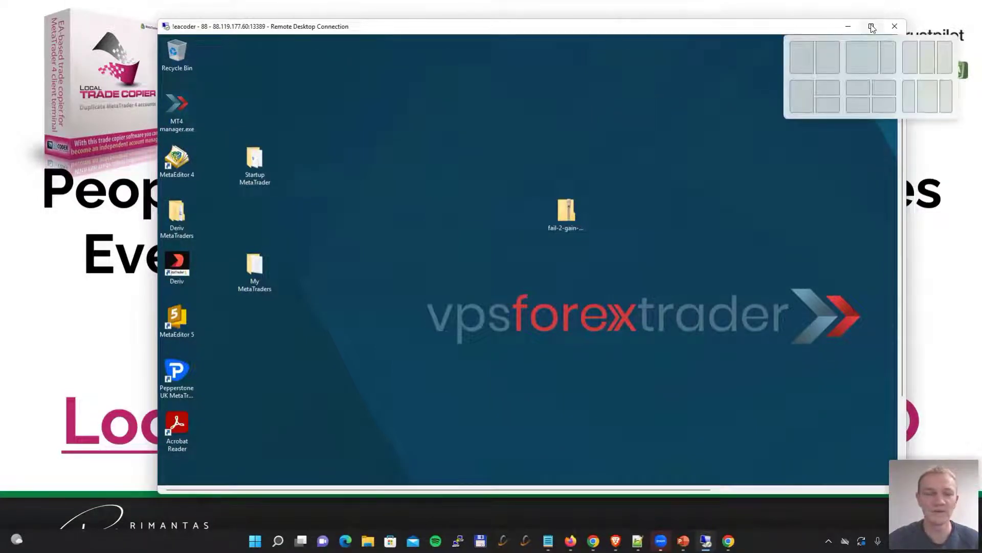
{"action": "left_click", "coordinate": [872, 28]}
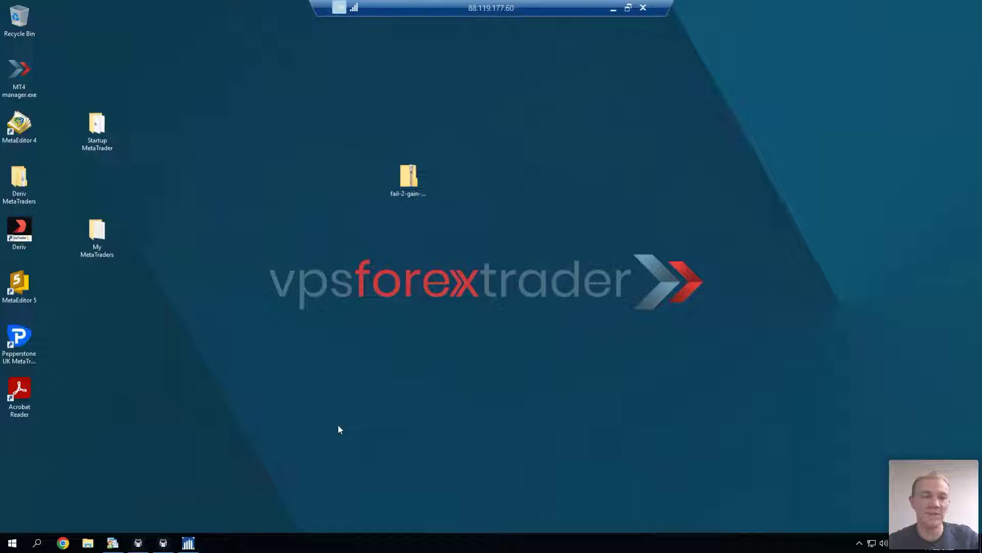
Bring up MetaTrader 4 and show a maximized EURUSD chart from Market Watch
{"action": "left_click", "coordinate": [114, 542]}
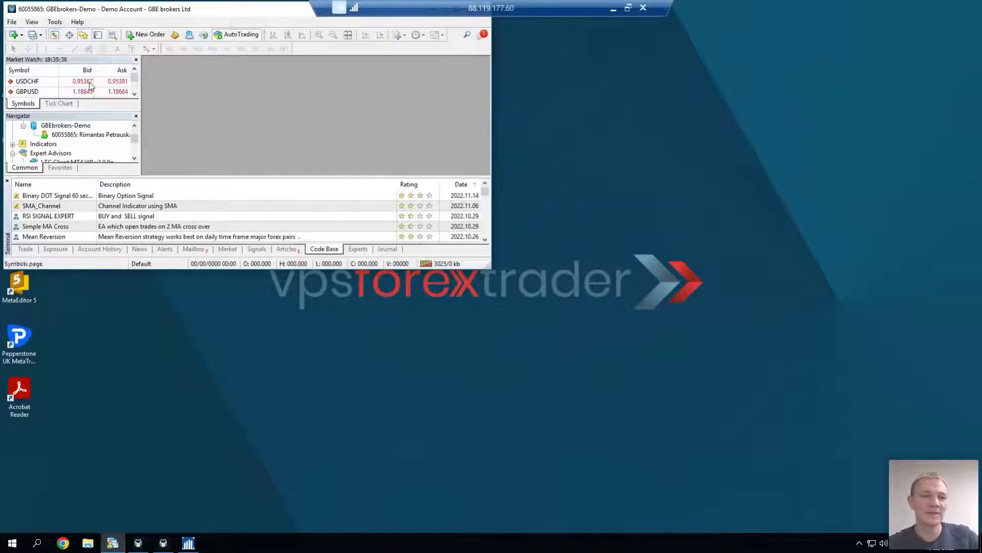
{"action": "left_click", "coordinate": [135, 94]}
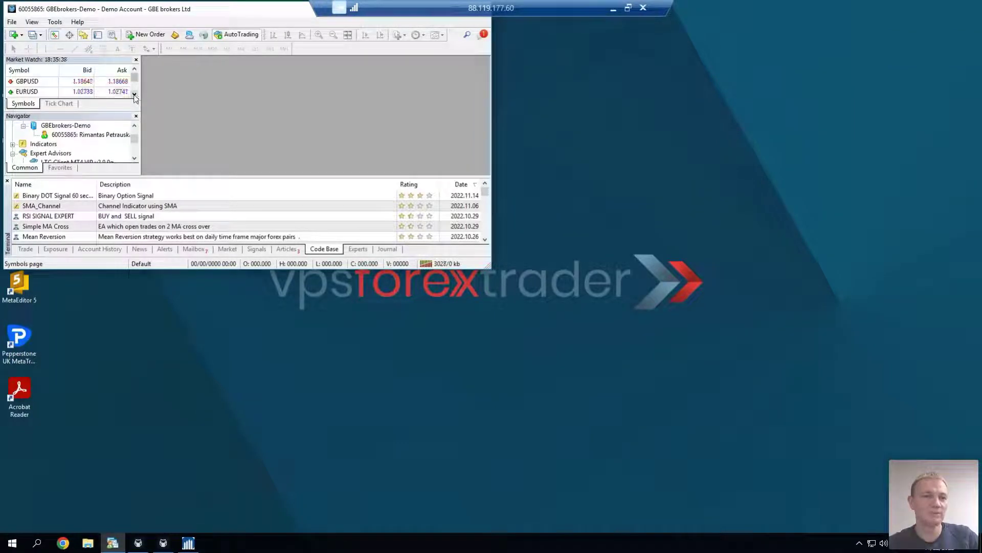
{"action": "right_click", "coordinate": [110, 93]}
{"action": "left_click", "coordinate": [125, 110]}
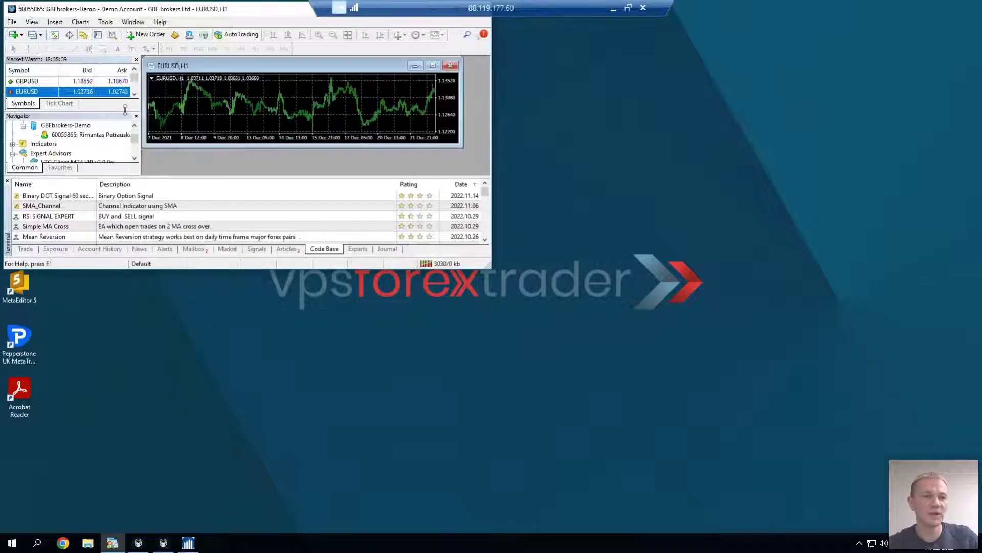
{"action": "double_click", "coordinate": [238, 65]}
Attach the LTC Server MT4 VIP v2.9.9h expert to the EURUSD chart with default settings
{"action": "left_click", "coordinate": [135, 159]}
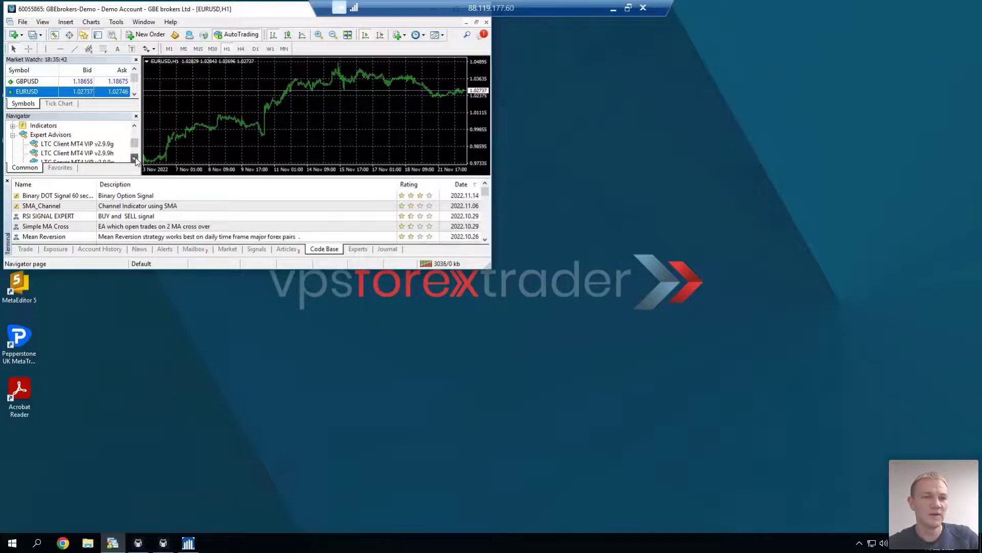
{"action": "left_click_drag", "start_coordinate": [93, 154], "coordinate": [304, 131]}
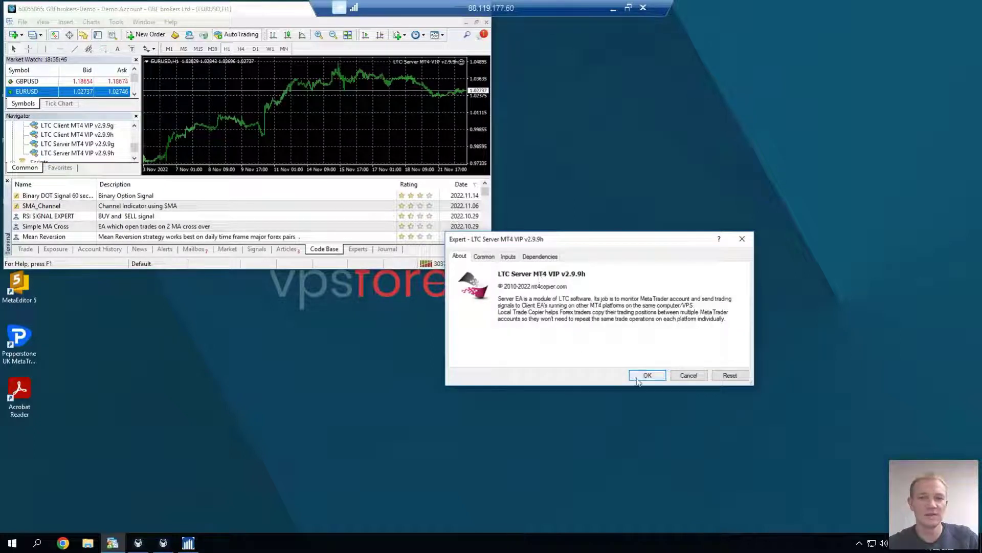
{"action": "left_click", "coordinate": [639, 376]}
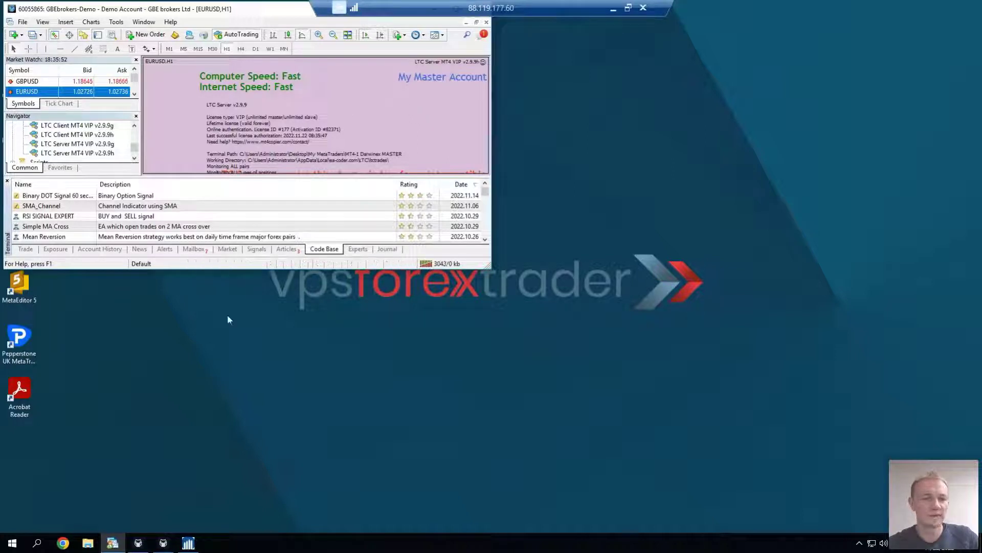
{"action": "mouse_move", "coordinate": [138, 544]}
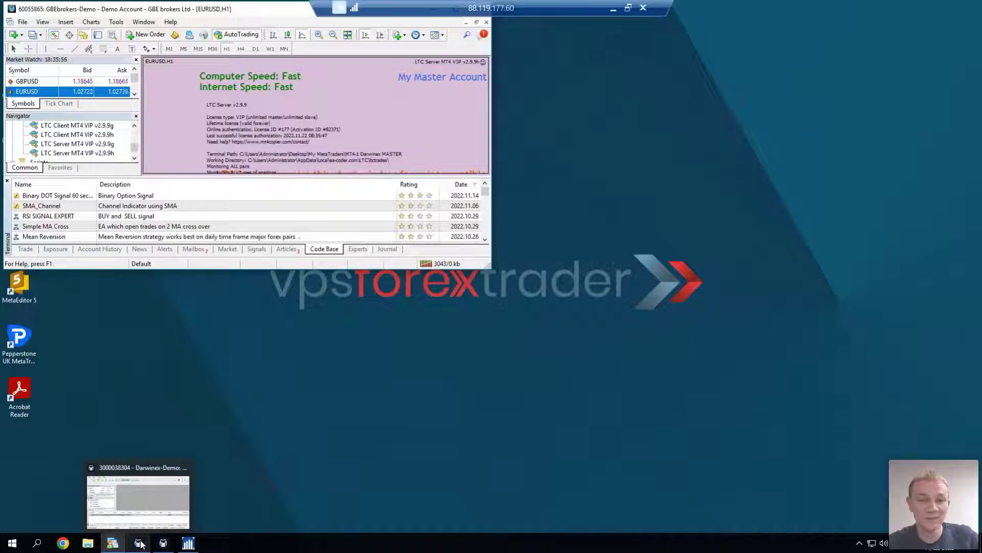
Bring up the Darwinex MT5 terminal and show a EURUSD chart window
{"action": "left_click", "coordinate": [138, 544]}
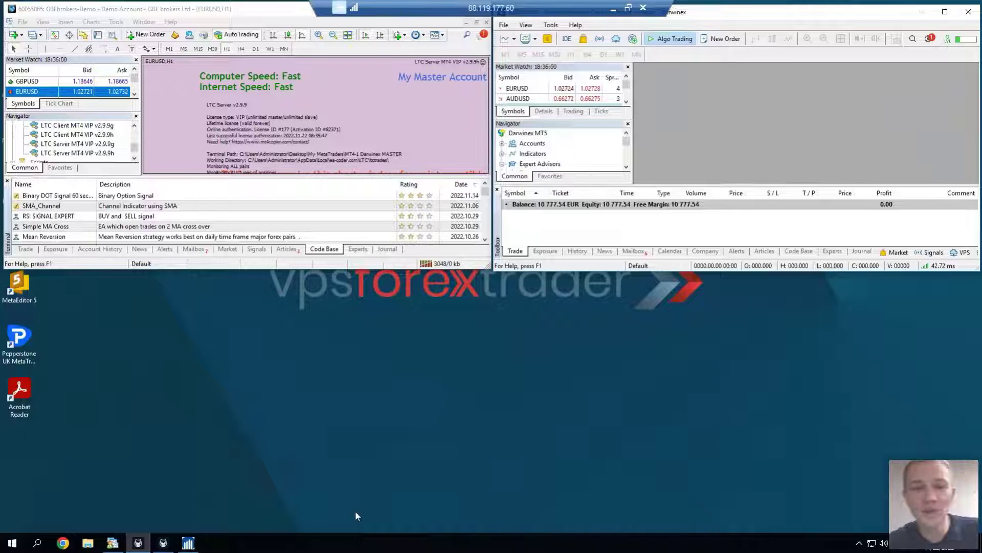
{"action": "right_click", "coordinate": [556, 89]}
{"action": "left_click", "coordinate": [583, 103]}
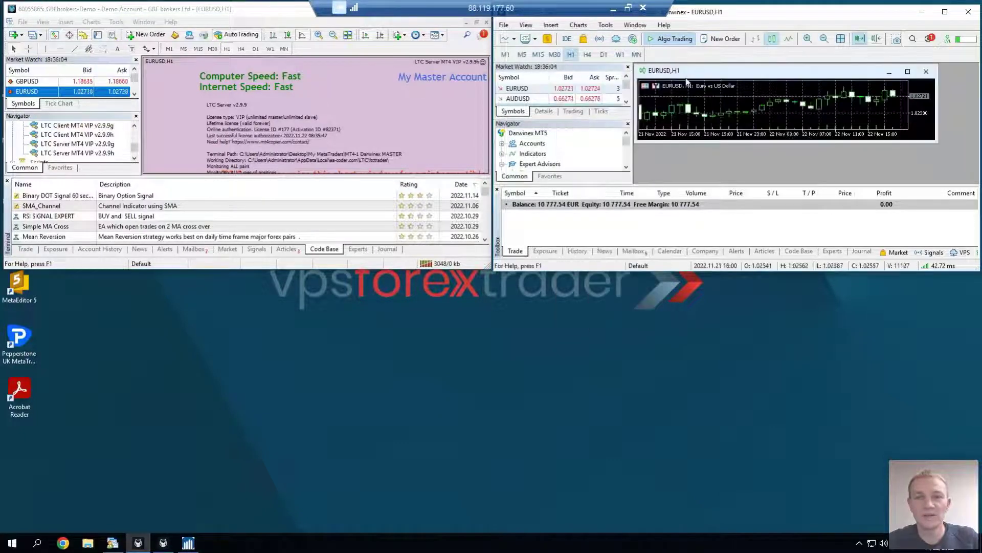
Attach LTC Client MT5 VIP v1.1.8 from Expert Advisors to the chart, toggling DLL imports, and start it
{"action": "left_click", "coordinate": [553, 165]}
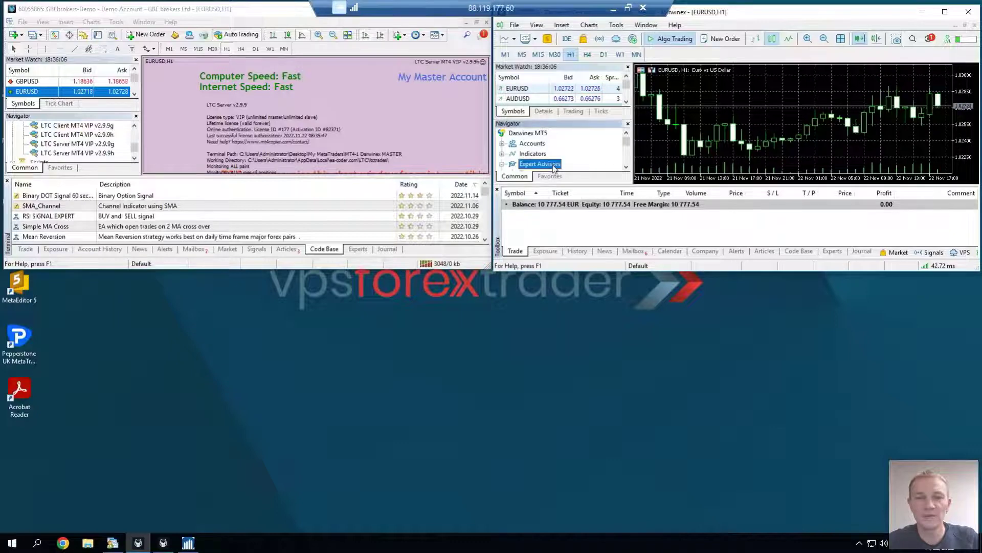
{"action": "double_click", "coordinate": [552, 166]}
{"action": "left_click", "coordinate": [565, 164]}
{"action": "scroll", "coordinate": [565, 164], "scroll_direction": "down", "scroll_amount": 1}
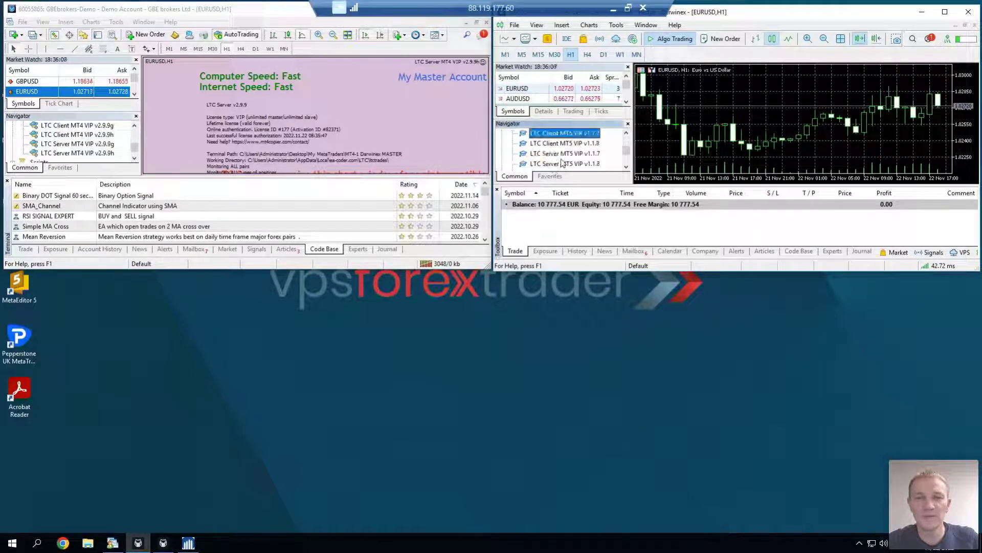
{"action": "left_click", "coordinate": [566, 143]}
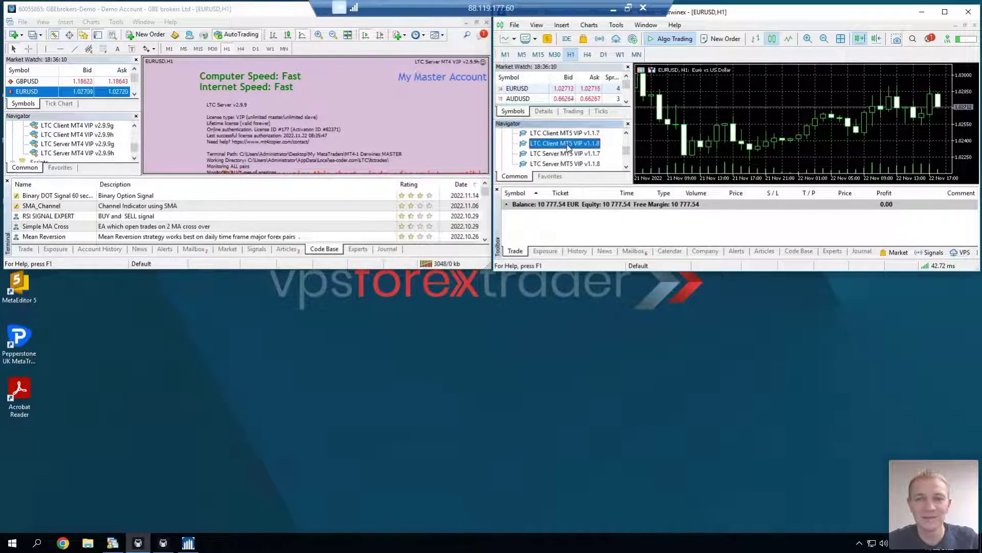
{"action": "left_click_drag", "start_coordinate": [566, 146], "coordinate": [704, 134]}
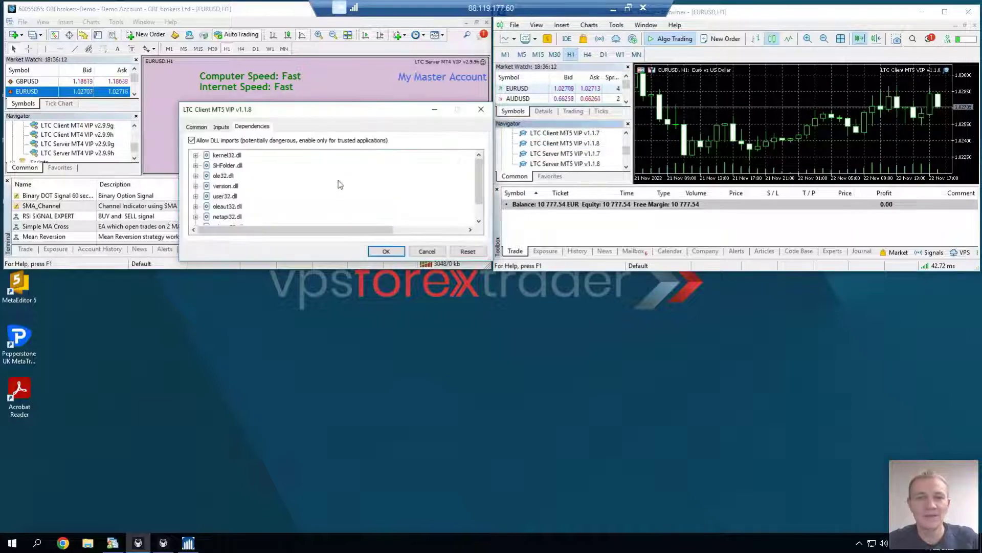
{"action": "left_click", "coordinate": [222, 143]}
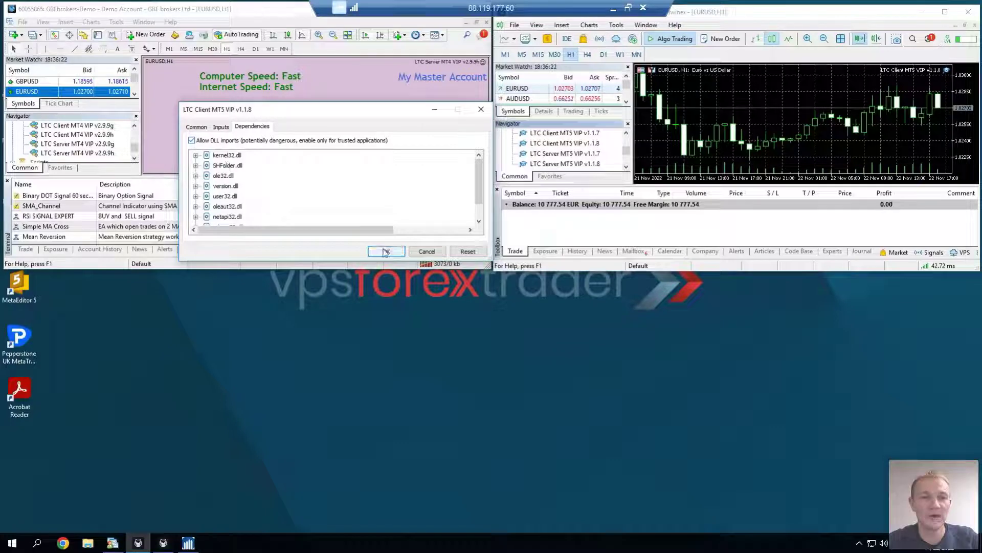
{"action": "left_click", "coordinate": [385, 252]}
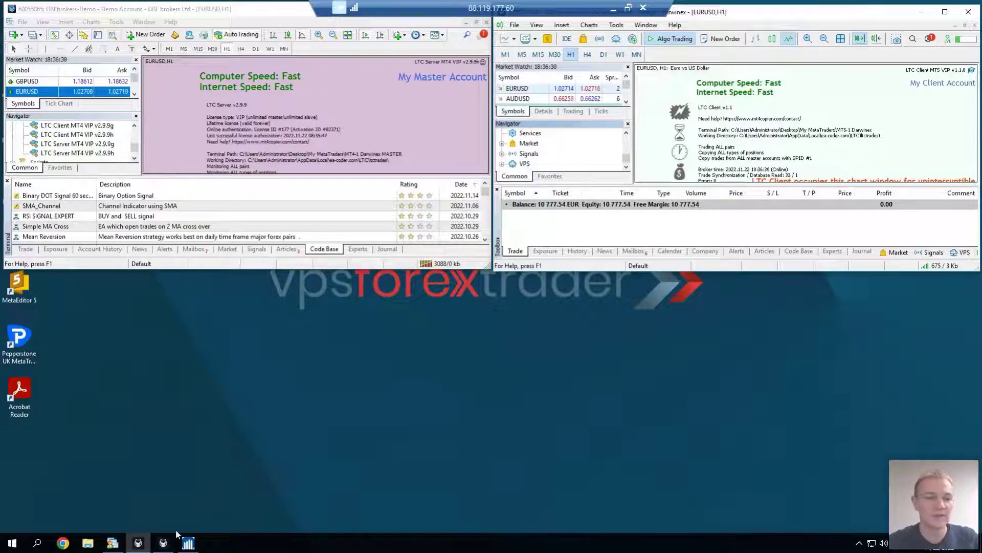
{"action": "mouse_move", "coordinate": [163, 544]}
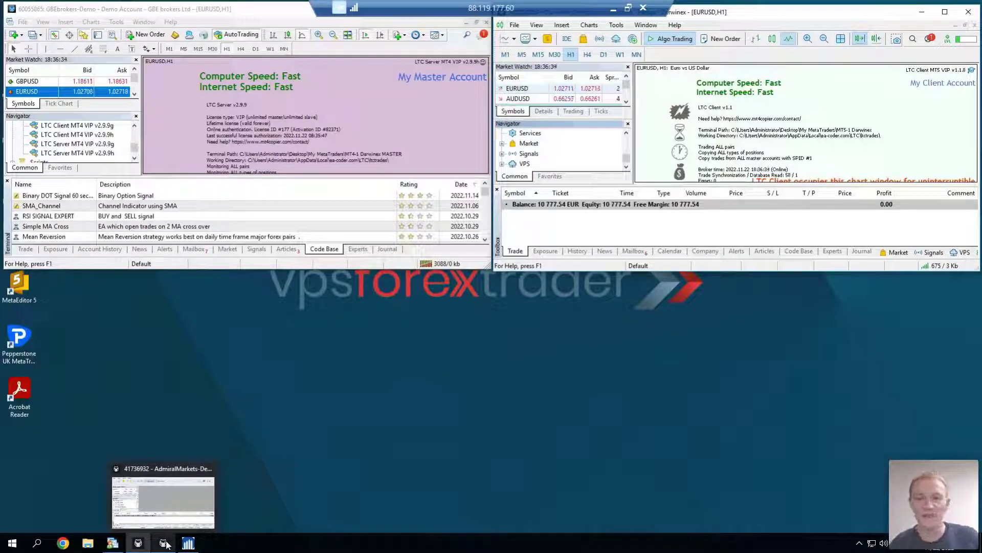
Bring up the Admiral Markets MT5 terminal and show a maximized EURUSD chart
{"action": "left_click", "coordinate": [165, 542]}
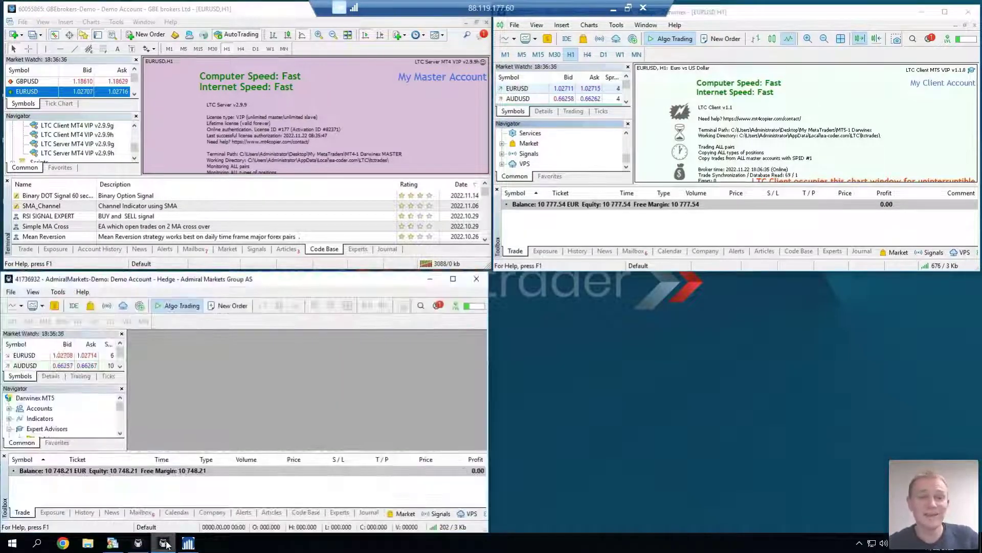
{"action": "right_click", "coordinate": [103, 358]}
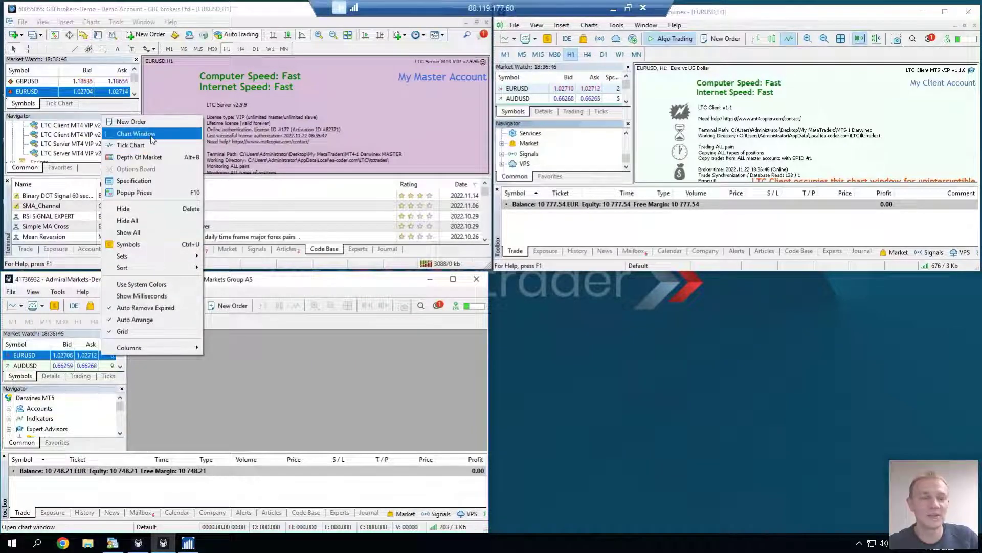
{"action": "left_click", "coordinate": [131, 134]}
{"action": "double_click", "coordinate": [228, 339]}
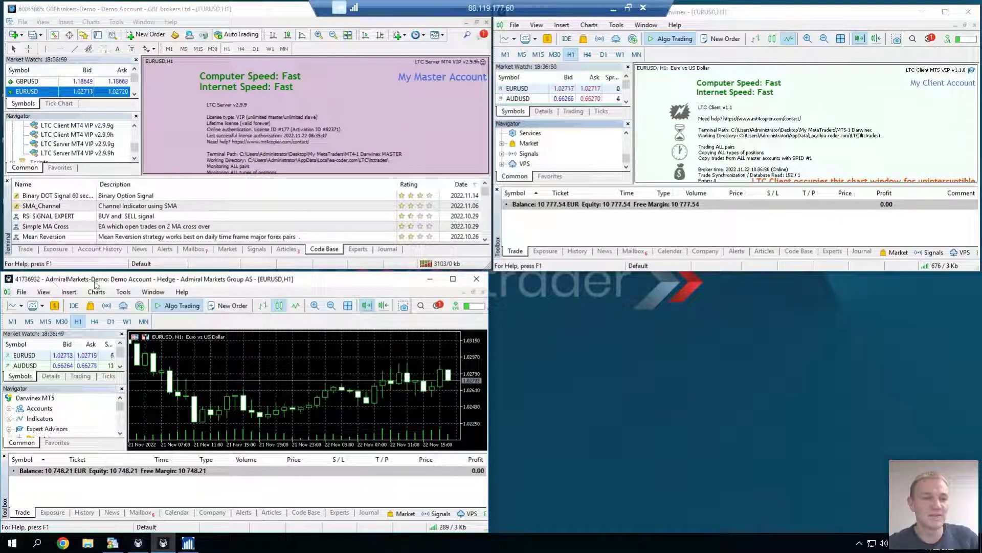
Attach the LTC Client MT5 expert to the chart, review its inputs and start it with defaults
{"action": "left_click", "coordinate": [52, 430]}
{"action": "scroll", "coordinate": [53, 430], "scroll_direction": "down", "scroll_amount": 1}
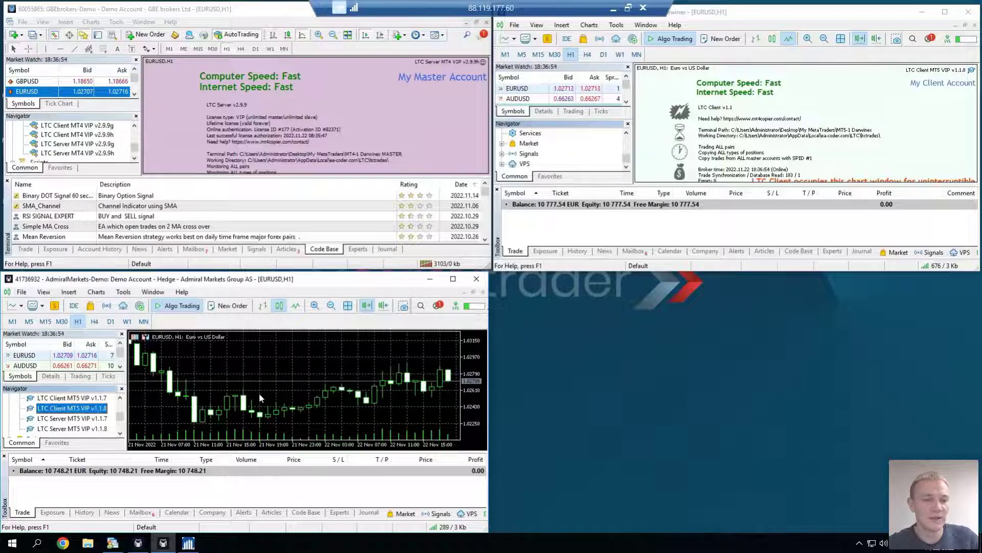
{"action": "left_click_drag", "start_coordinate": [71, 407], "coordinate": [258, 394]}
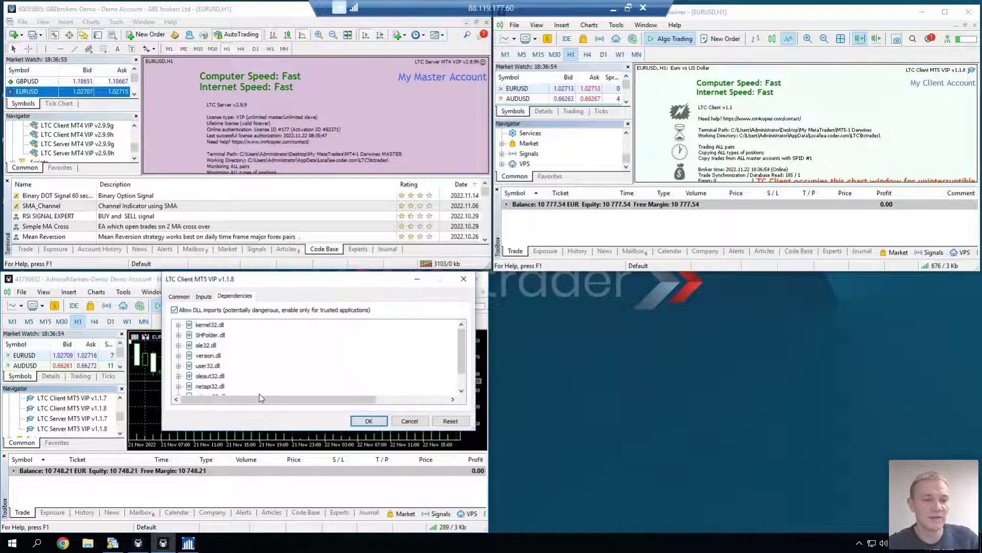
{"action": "left_click", "coordinate": [203, 297]}
{"action": "scroll", "coordinate": [405, 343], "scroll_direction": "down", "scroll_amount": 1}
{"action": "mouse_move", "coordinate": [405, 343]}
{"action": "left_mouse_down"}
{"action": "mouse_move", "coordinate": [406, 382]}
{"action": "mouse_move", "coordinate": [406, 350]}
{"action": "left_mouse_up"}
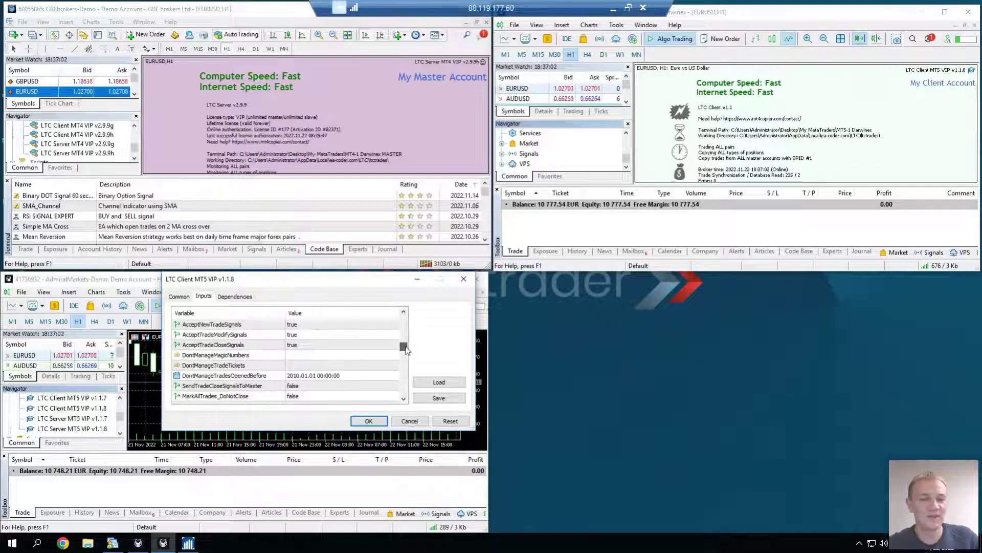
{"action": "left_click_drag", "start_coordinate": [407, 351], "coordinate": [407, 316]}
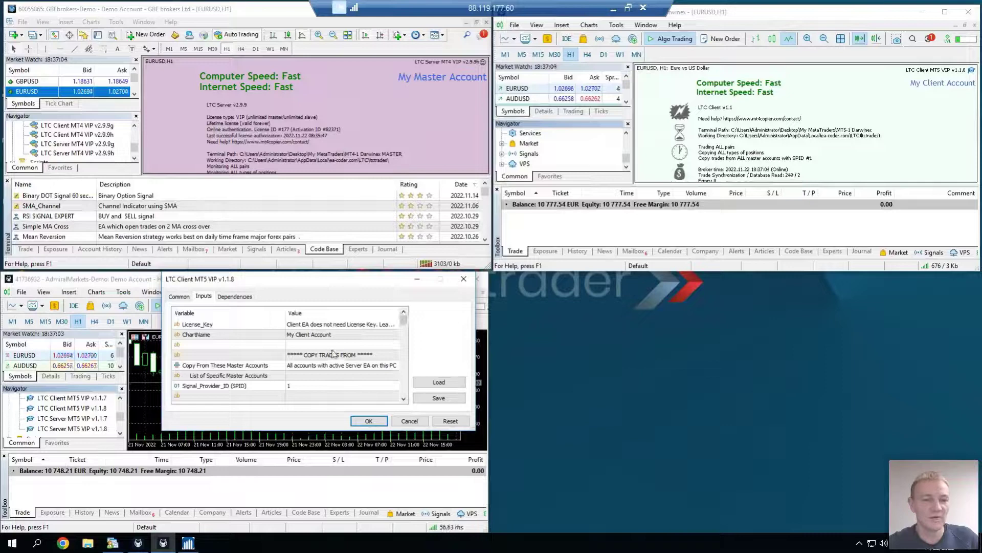
{"action": "left_click", "coordinate": [368, 421]}
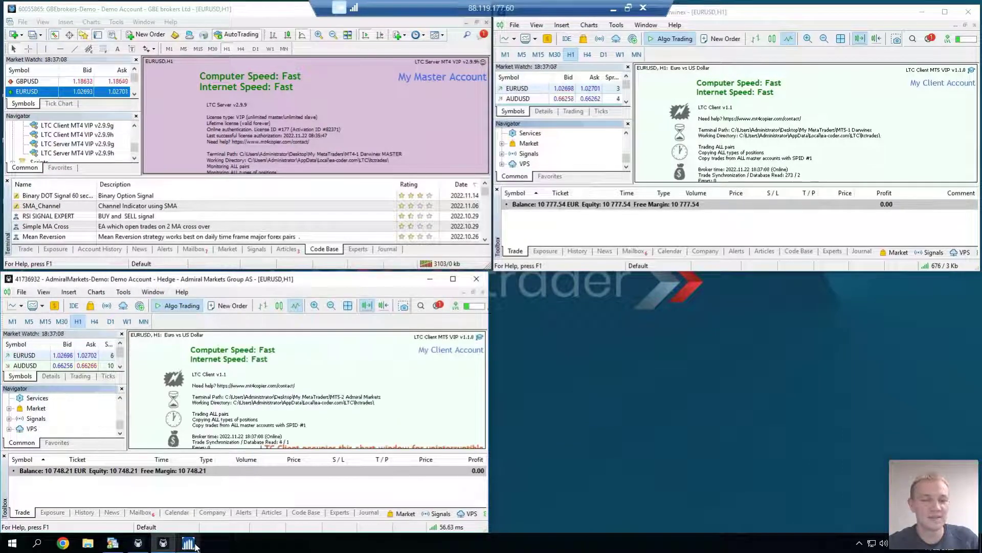
Bring up the Scandinavian Markets MT4 terminal and show a maximized EURUSD.swd chart
{"action": "mouse_move", "coordinate": [188, 543]}
{"action": "left_click", "coordinate": [185, 491]}
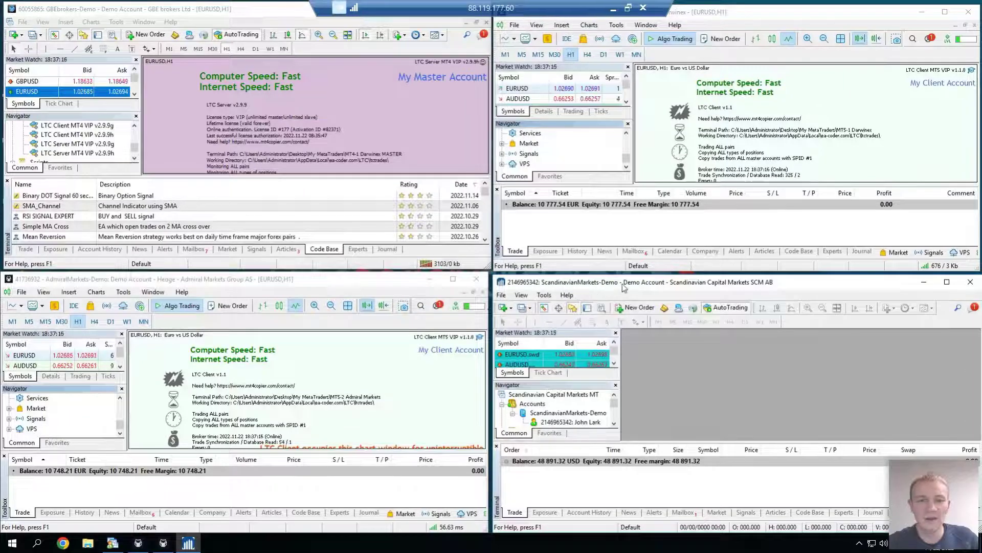
{"action": "right_click", "coordinate": [572, 357]}
{"action": "left_click", "coordinate": [624, 171]}
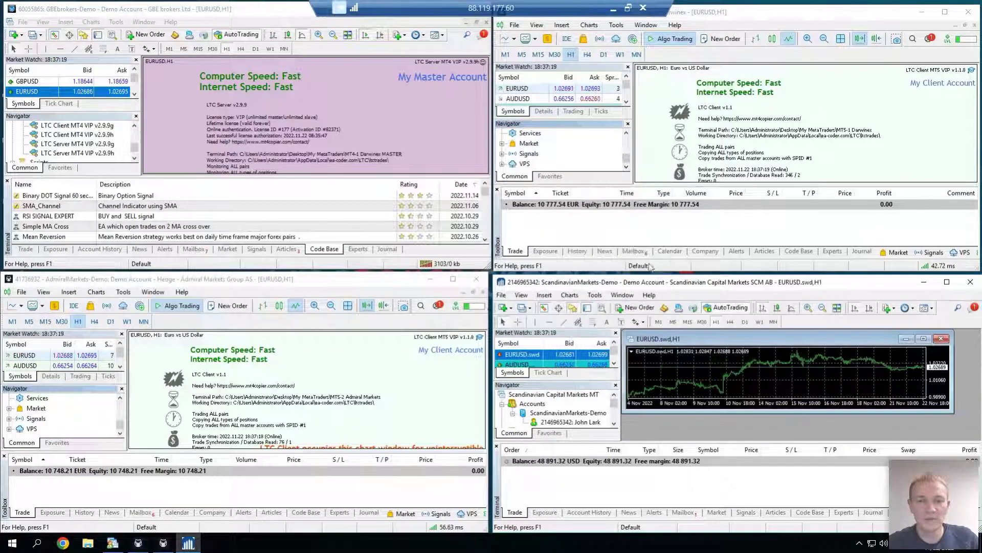
{"action": "double_click", "coordinate": [678, 339]}
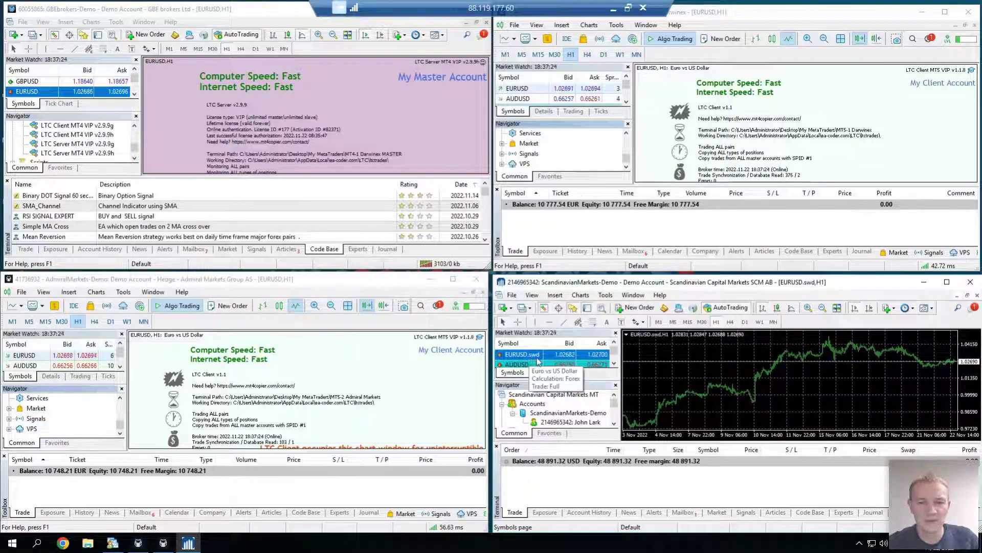
Attach LTC Client MT4 VIP from the expert advisors list to the chart and start it
{"action": "left_click", "coordinate": [614, 424]}
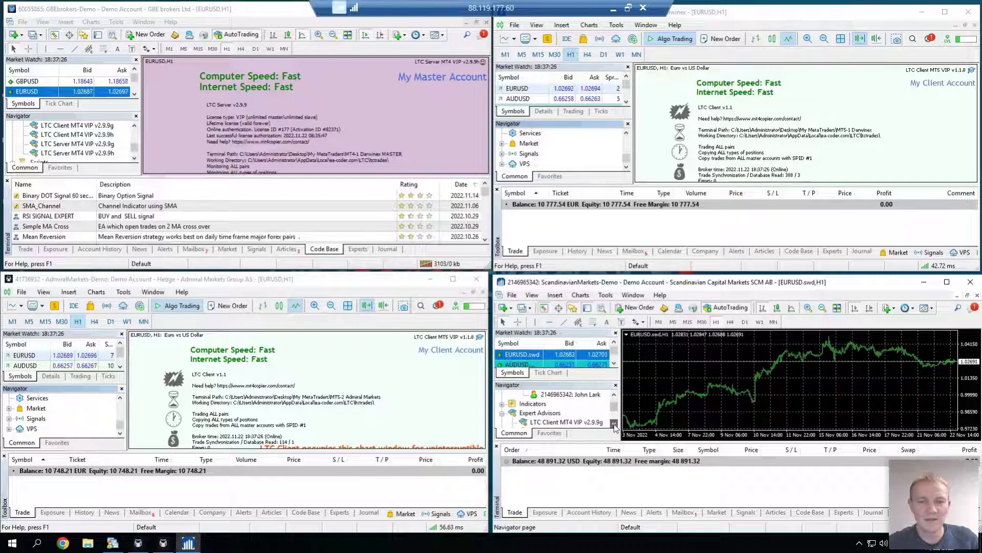
{"action": "left_click", "coordinate": [614, 425]}
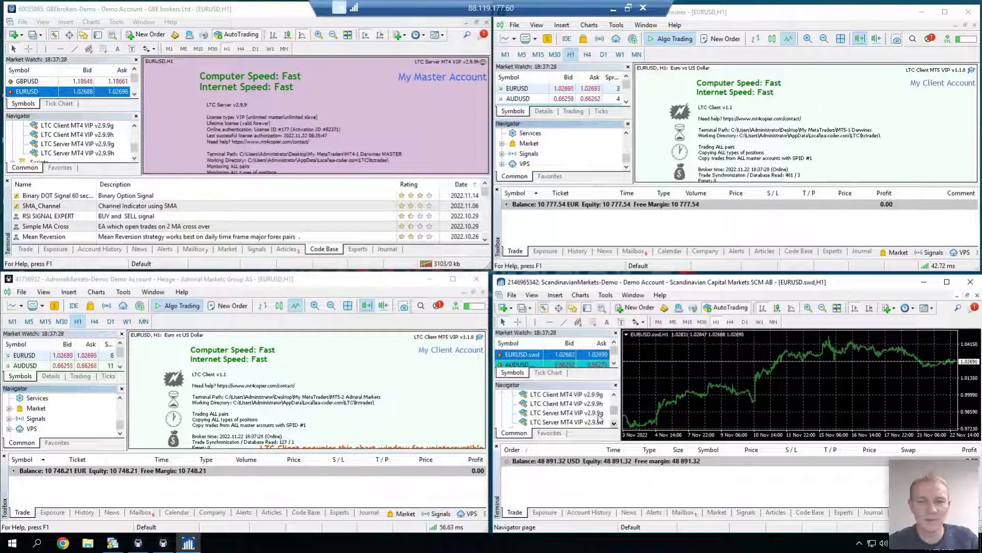
{"action": "left_click_drag", "start_coordinate": [591, 405], "coordinate": [744, 399]}
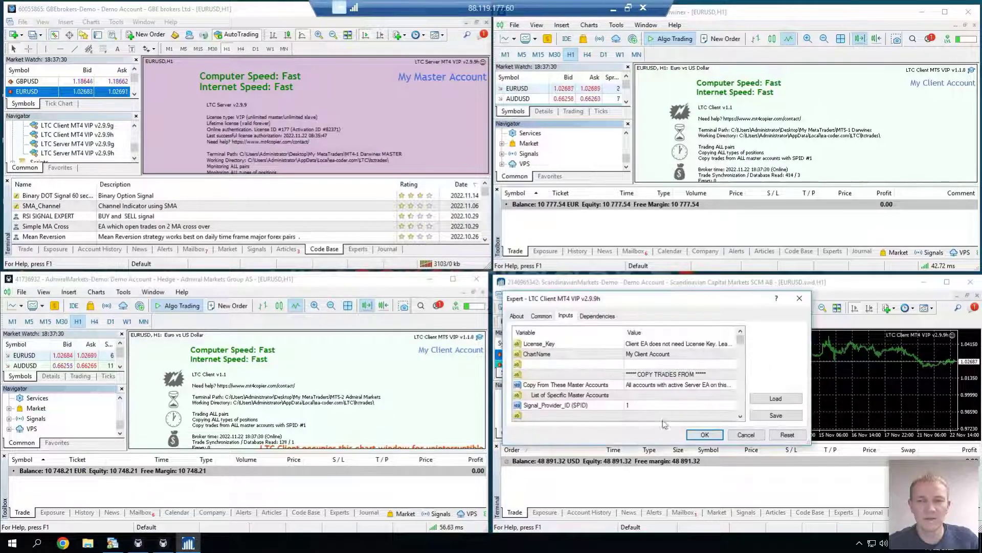
{"action": "left_click", "coordinate": [705, 435]}
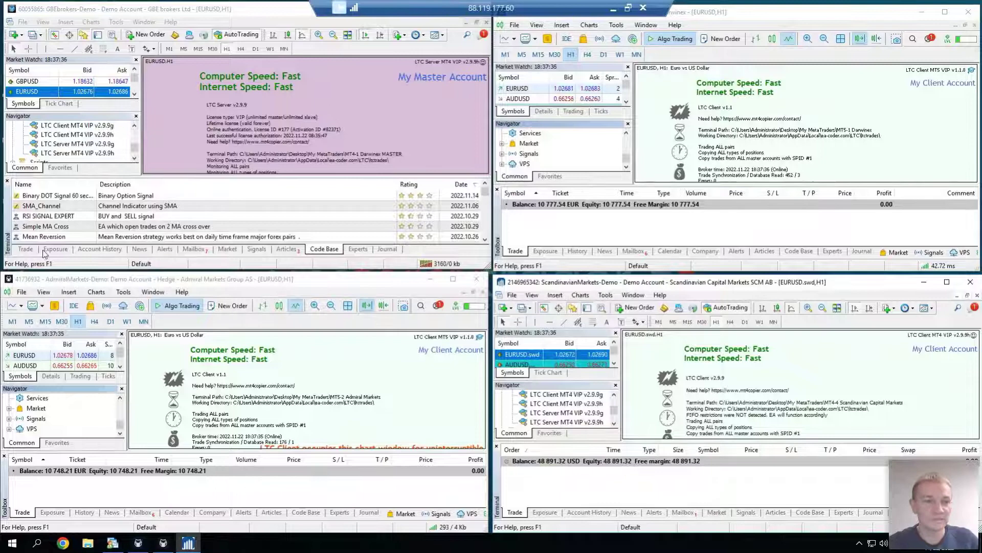
Show the master's trade panel and add a second EURUSD price chart beside the copier status chart
{"action": "left_click", "coordinate": [25, 248]}
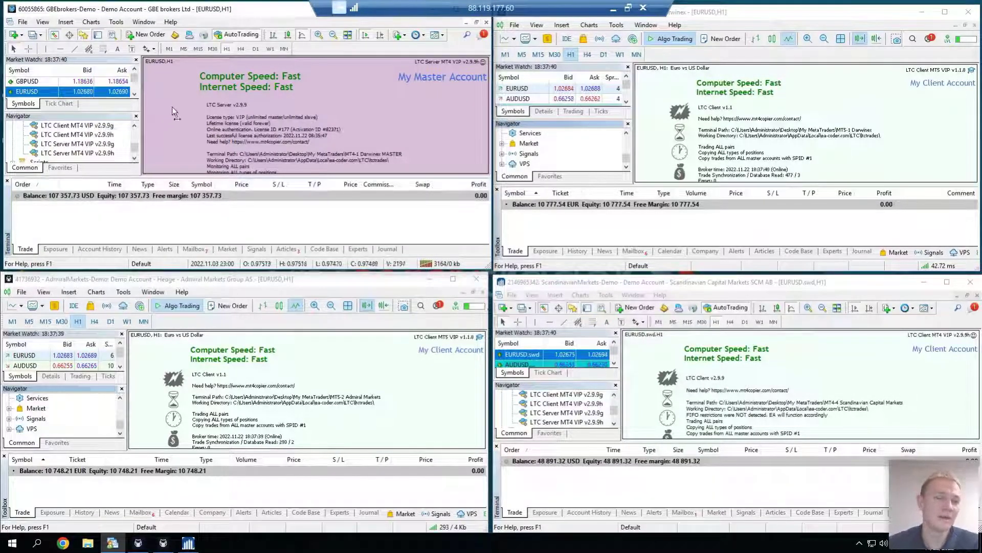
{"action": "right_click", "coordinate": [74, 94]}
{"action": "left_click", "coordinate": [92, 111]}
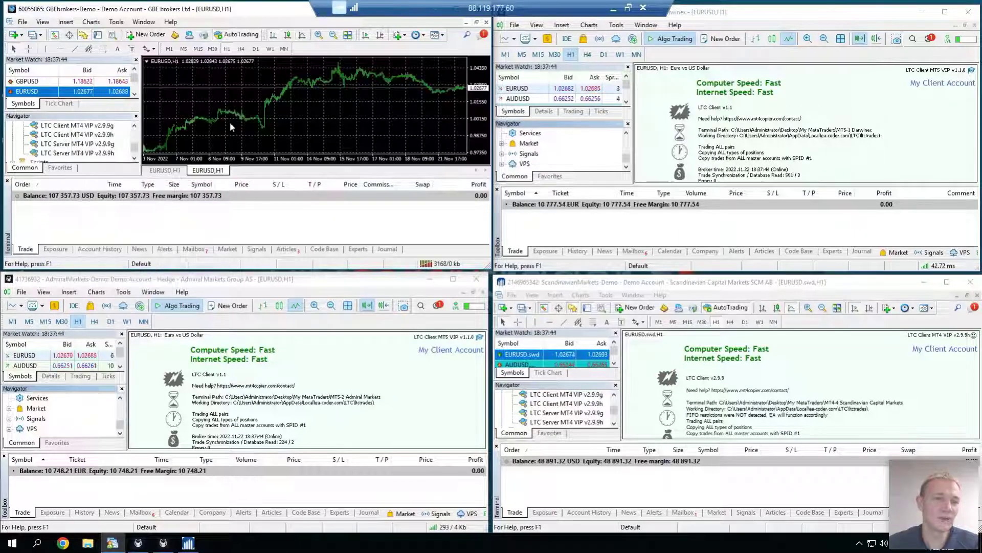
{"action": "left_click", "coordinate": [162, 170]}
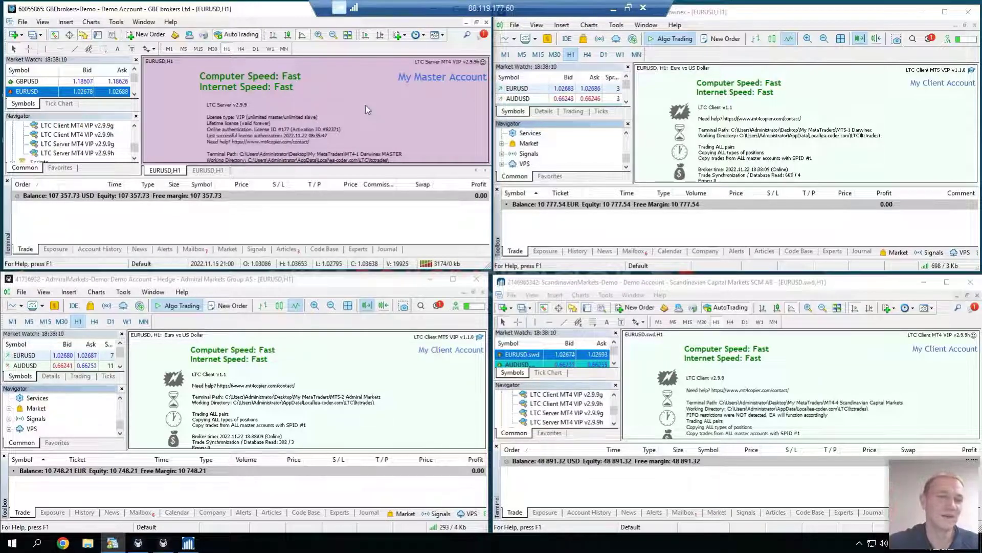
{"action": "left_click", "coordinate": [209, 171]}
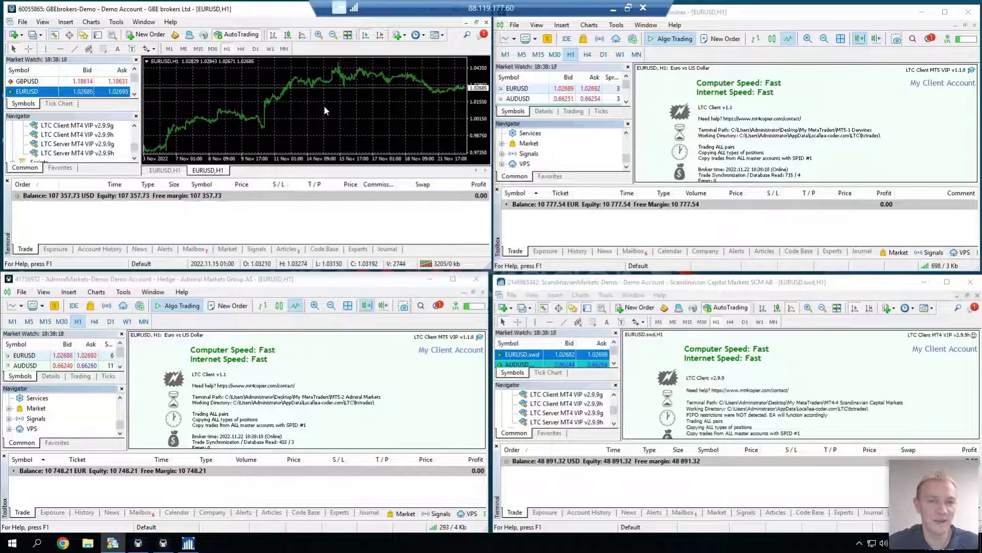
{"action": "right_click", "coordinate": [376, 134]}
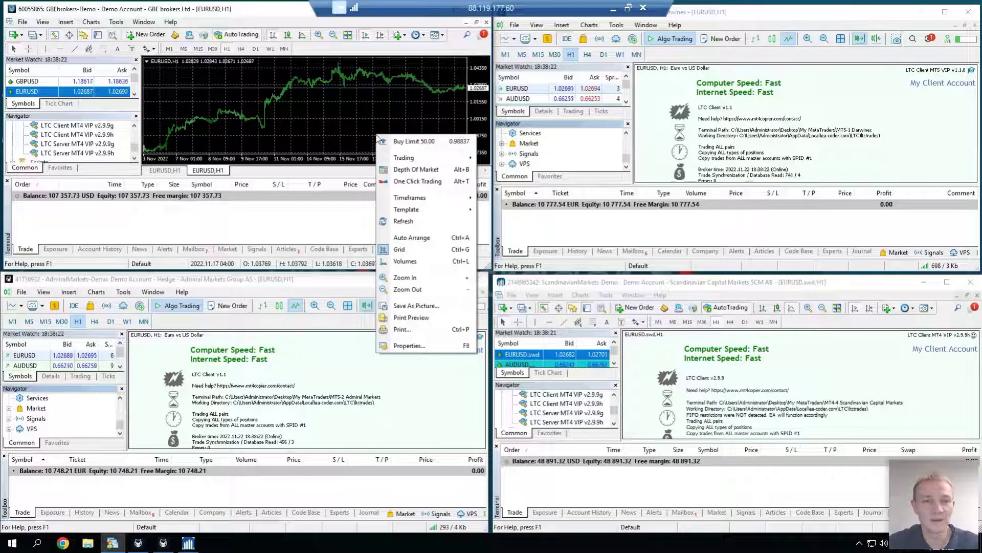
{"action": "key", "text": "Escape"}
{"action": "key", "text": "alt+t"}
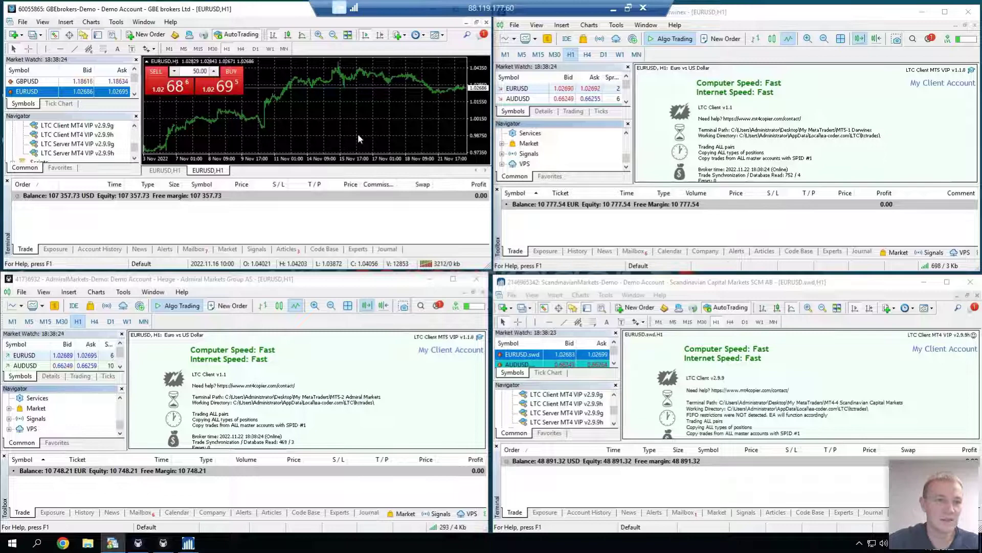
{"action": "double_click", "coordinate": [196, 71]}
{"action": "type", "text": "1"}
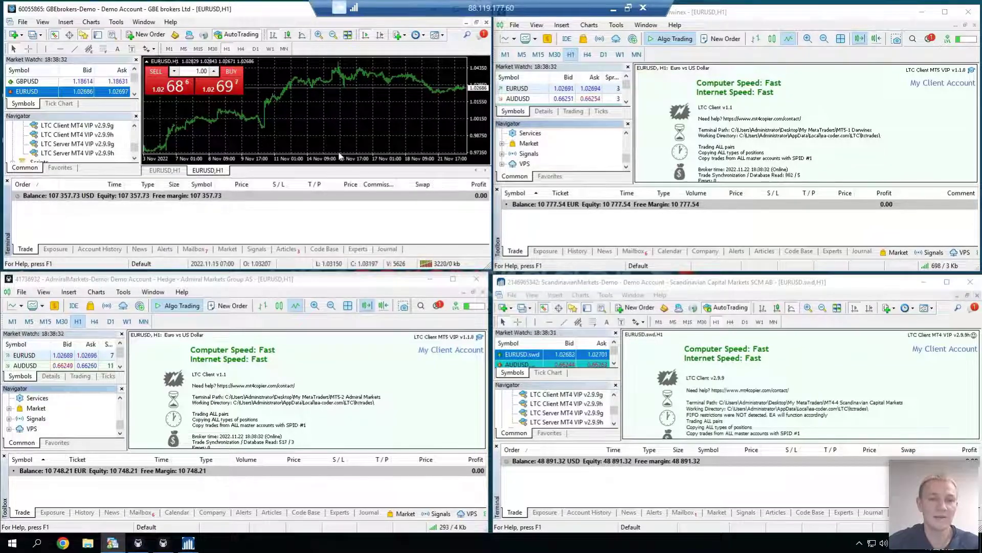
{"action": "right_click", "coordinate": [392, 131]}
{"action": "left_click", "coordinate": [414, 135]}
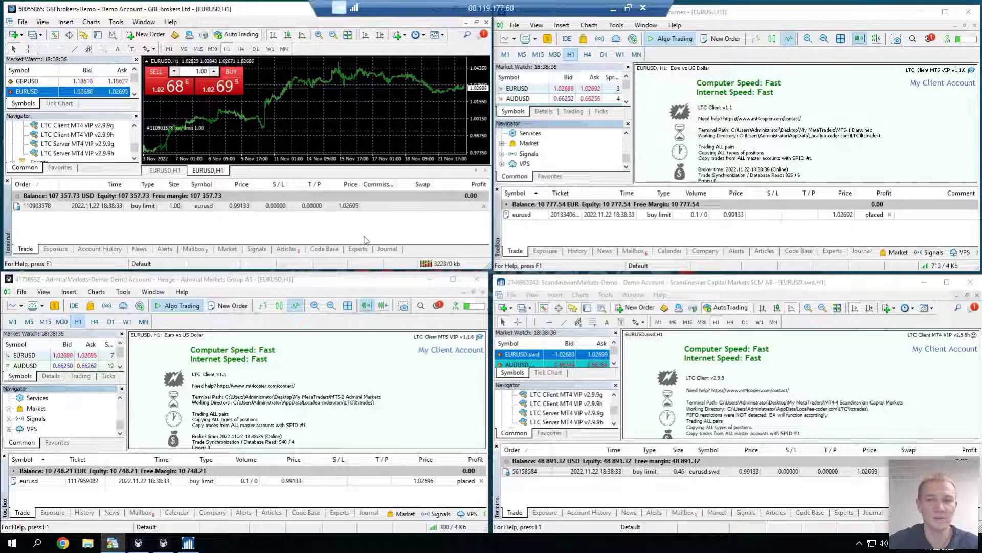
{"action": "left_click", "coordinate": [581, 215]}
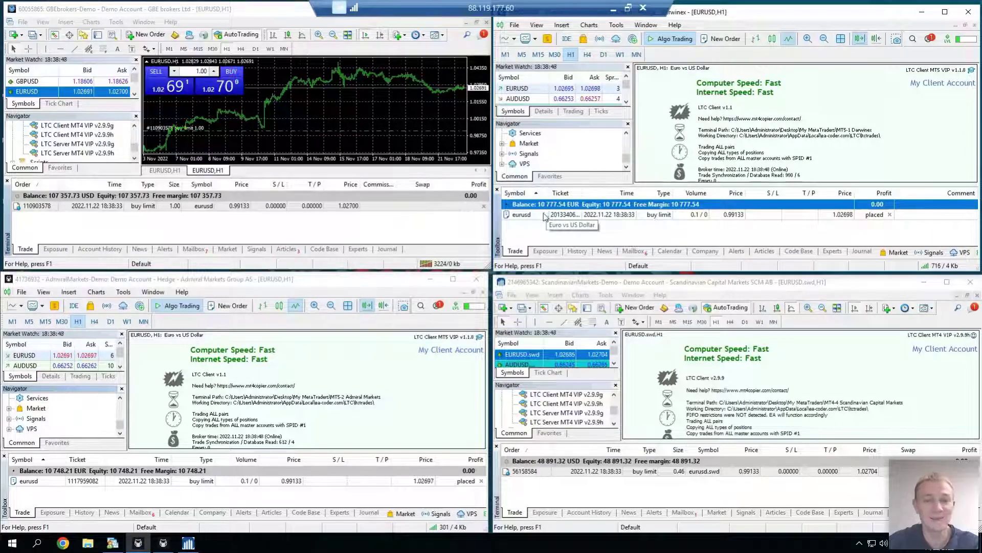
{"action": "left_click", "coordinate": [545, 218]}
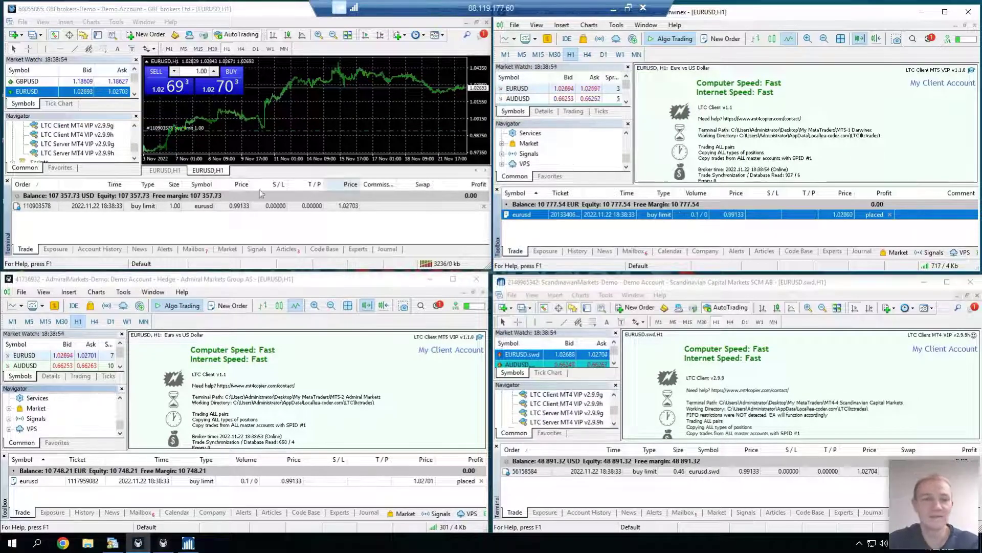
{"action": "left_click", "coordinate": [173, 207]}
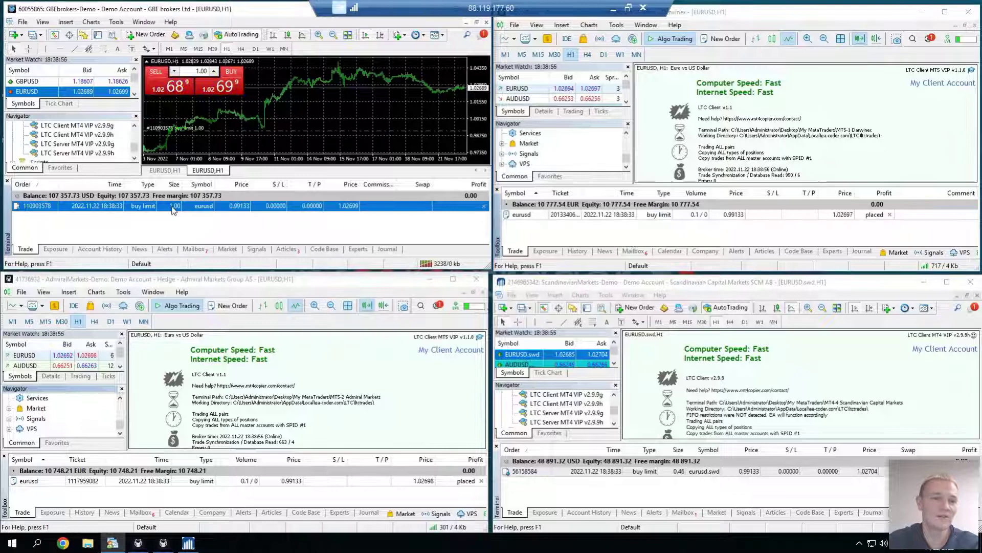
{"action": "left_click", "coordinate": [692, 218]}
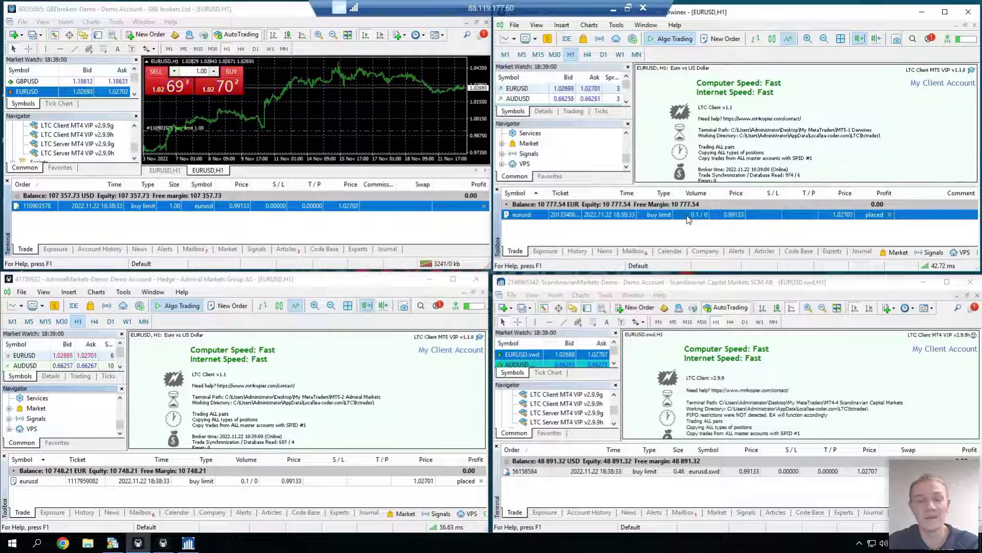
{"action": "left_click", "coordinate": [62, 477]}
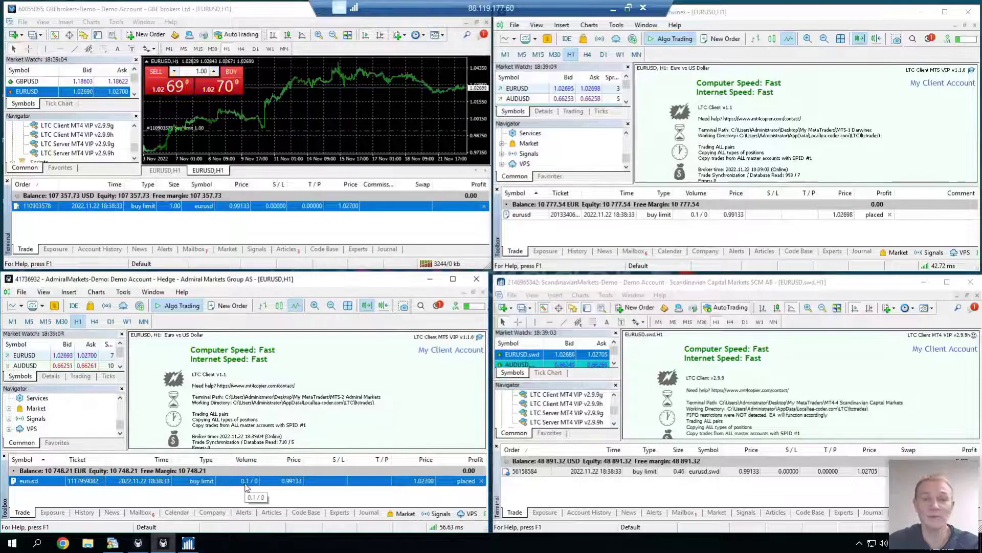
{"action": "left_click", "coordinate": [645, 473]}
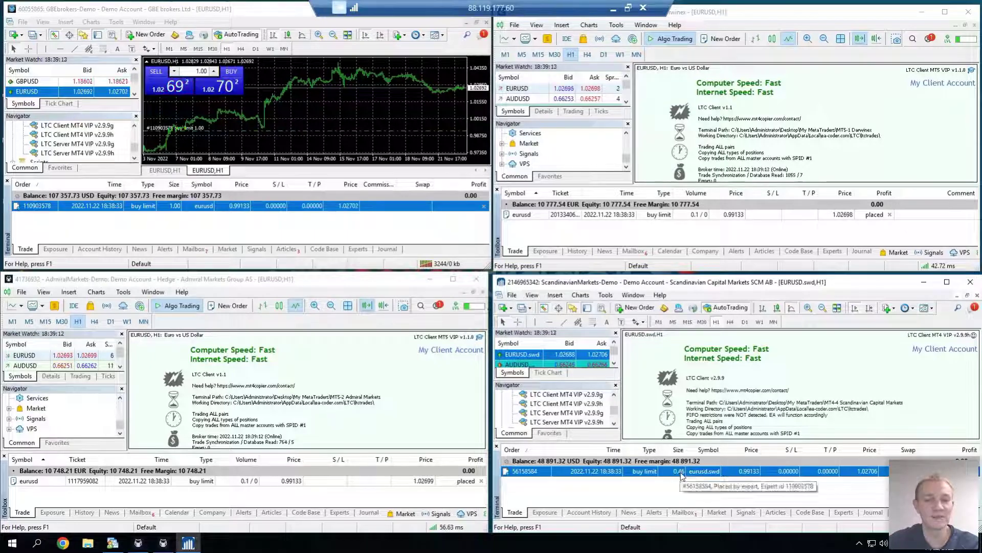
{"action": "left_click", "coordinate": [670, 491]}
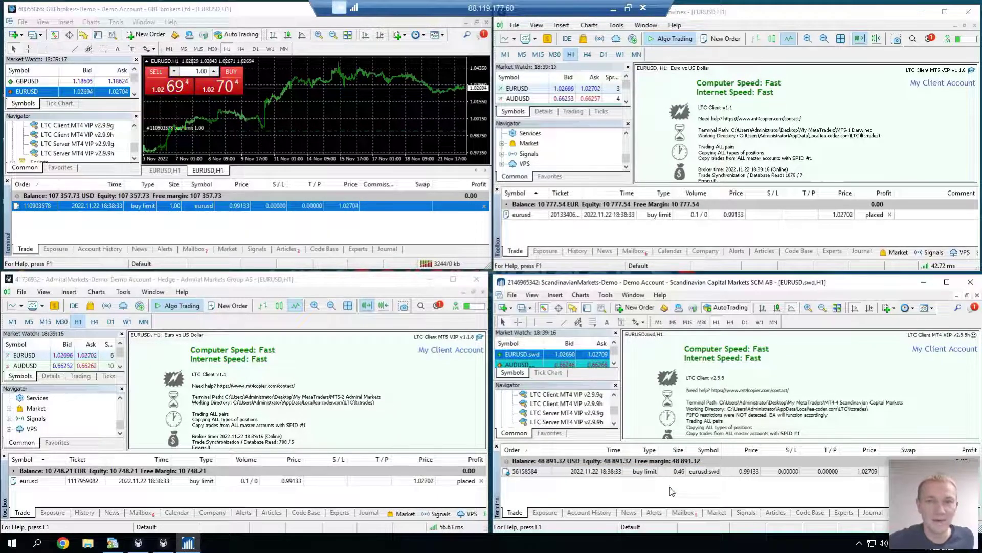
Show EURUSD chart windows on the Darwinex and Admiral Markets client terminals
{"action": "right_click", "coordinate": [607, 91]}
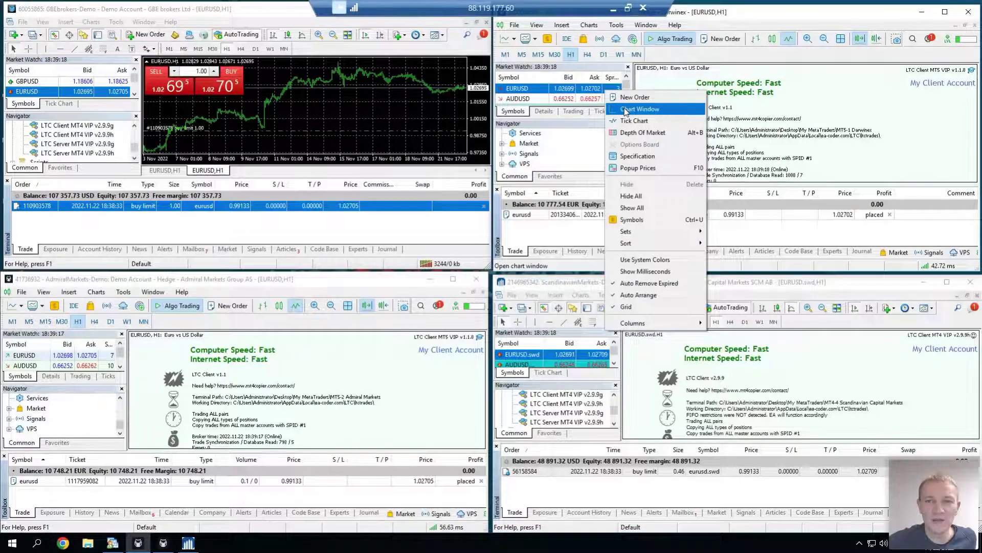
{"action": "left_click", "coordinate": [625, 110]}
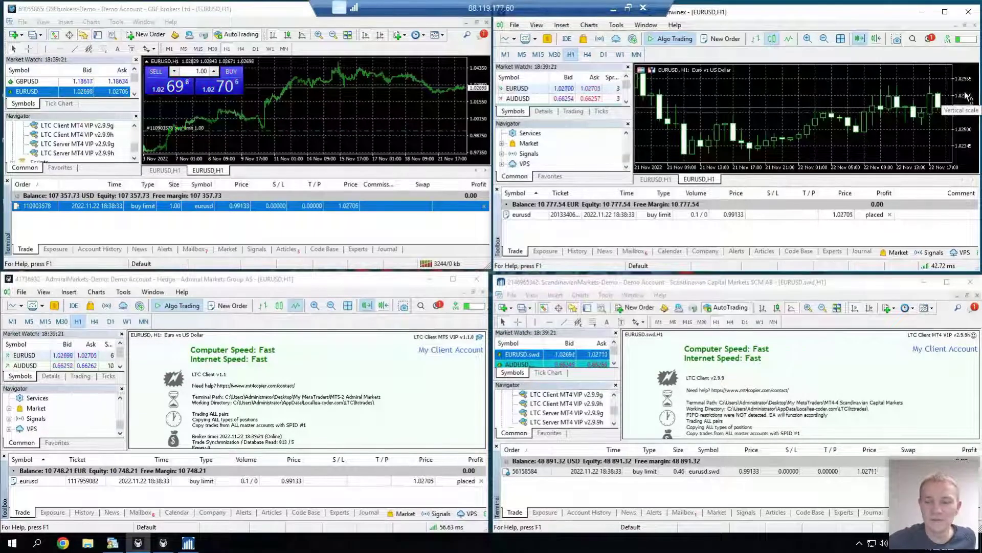
{"action": "scroll", "coordinate": [969, 95], "scroll_direction": "down", "scroll_amount": 1}
{"action": "scroll", "coordinate": [969, 97], "scroll_direction": "down", "scroll_amount": 1}
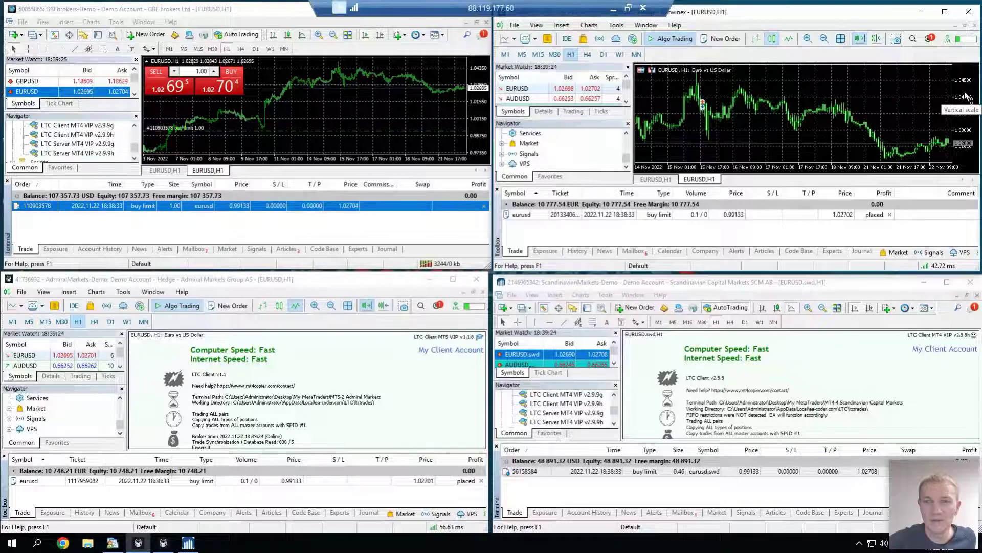
{"action": "scroll", "coordinate": [968, 96], "scroll_direction": "down", "scroll_amount": 1}
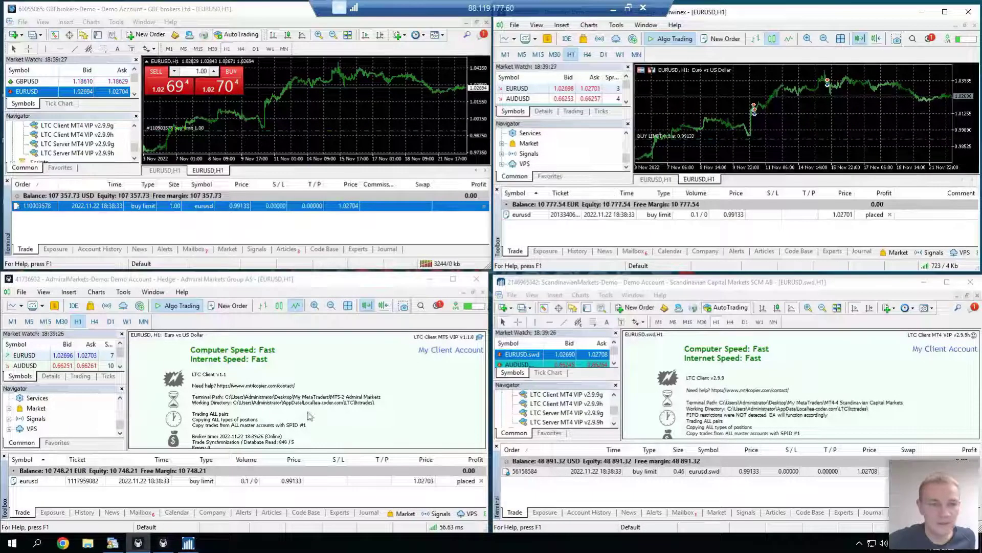
{"action": "right_click", "coordinate": [100, 354]}
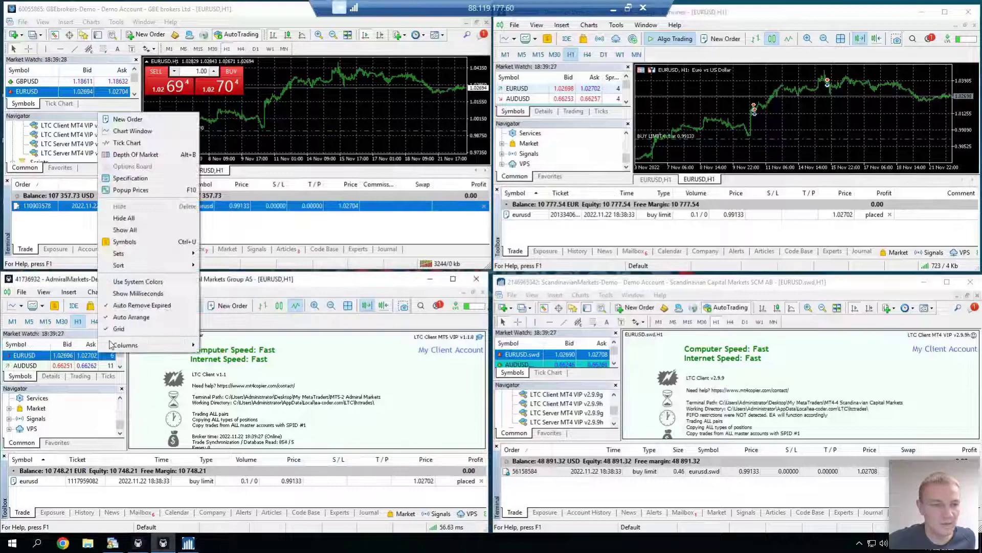
{"action": "left_click", "coordinate": [167, 132]}
{"action": "scroll", "coordinate": [468, 361], "scroll_direction": "down", "scroll_amount": 1}
{"action": "scroll", "coordinate": [470, 361], "scroll_direction": "down", "scroll_amount": 2}
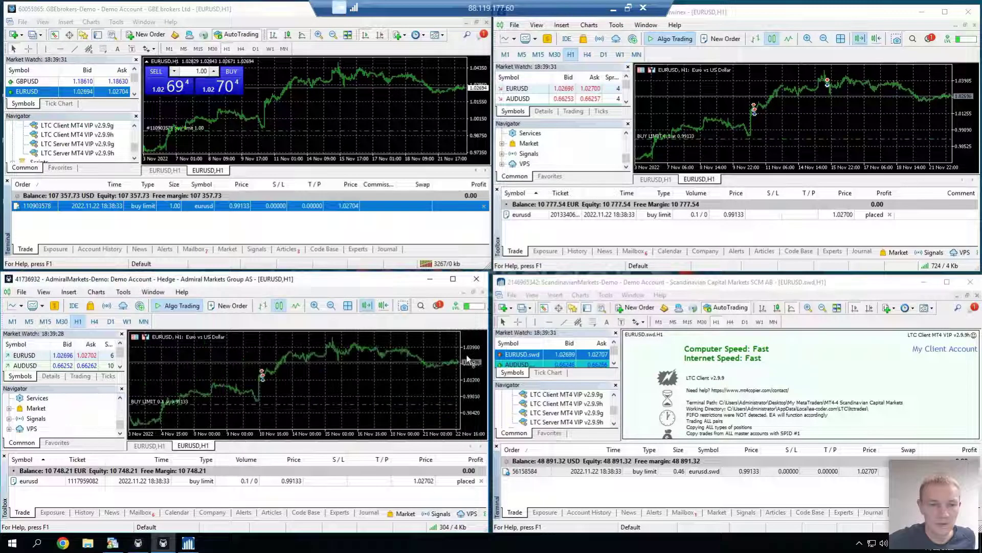
Show a EURUSD.swd chart on the Scandinavian client and drag the master buy limit down to 0.97953
{"action": "right_click", "coordinate": [590, 354]}
{"action": "left_click", "coordinate": [614, 158]}
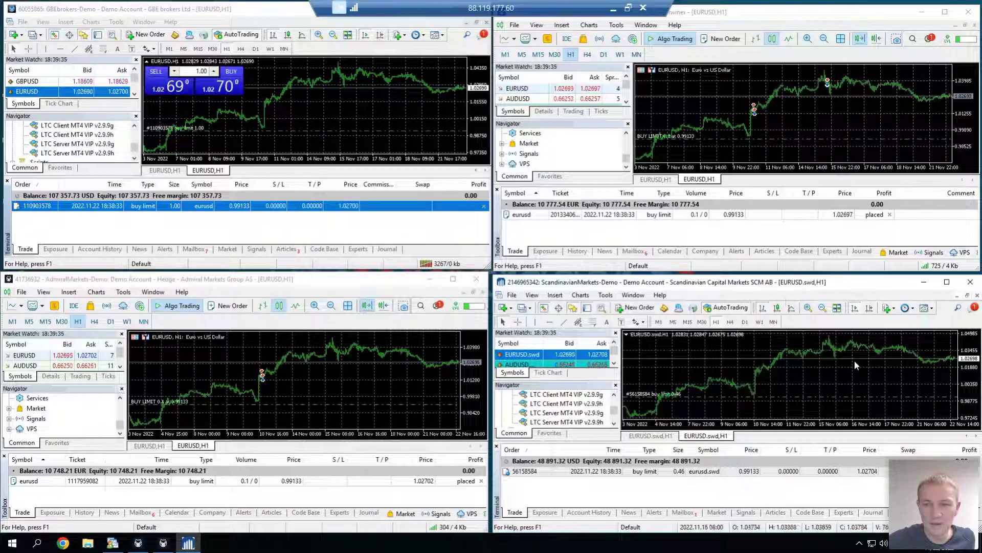
{"action": "left_click", "coordinate": [429, 130]}
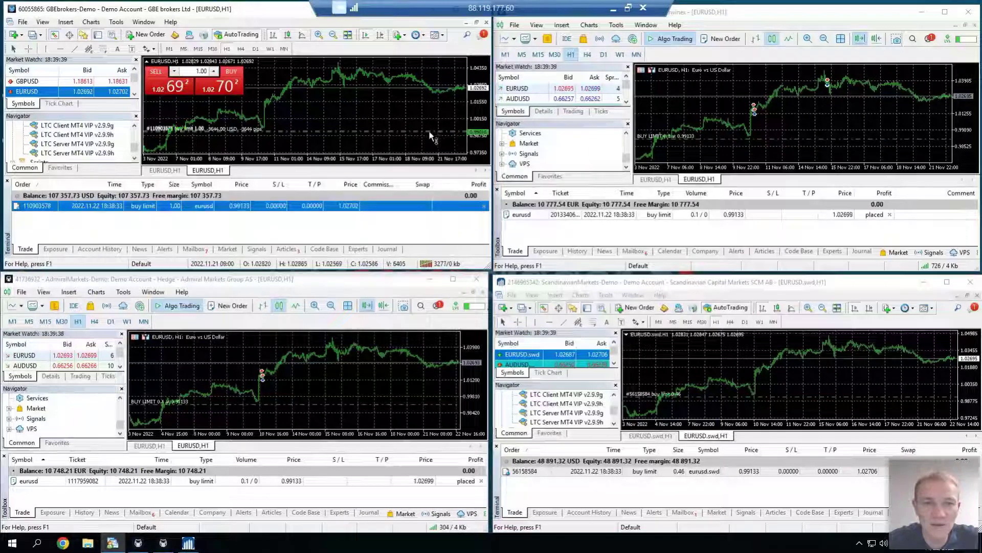
{"action": "left_click_drag", "start_coordinate": [430, 129], "coordinate": [416, 147]}
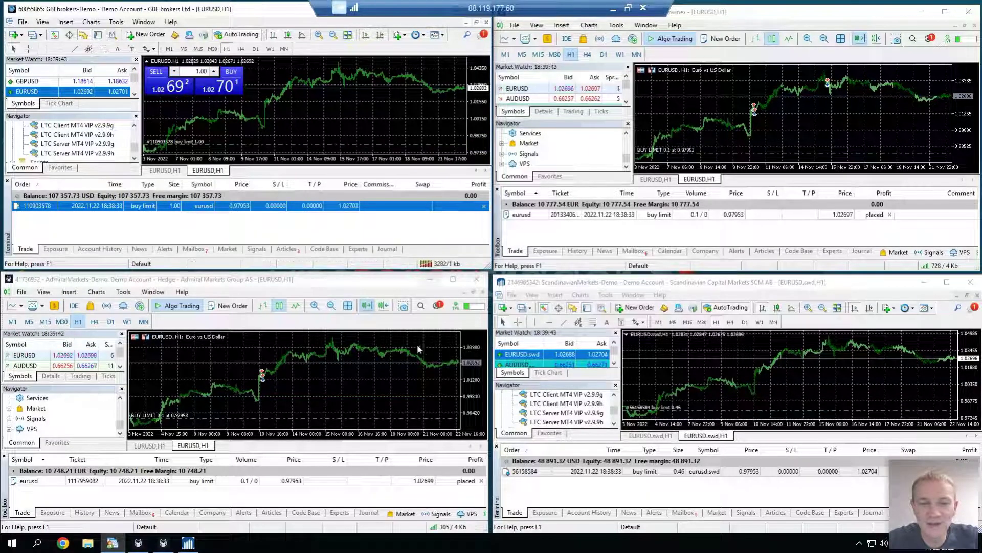
Modify the buy limit order with take profit 1.01000, then with stop loss 0.97900
{"action": "double_click", "coordinate": [407, 147]}
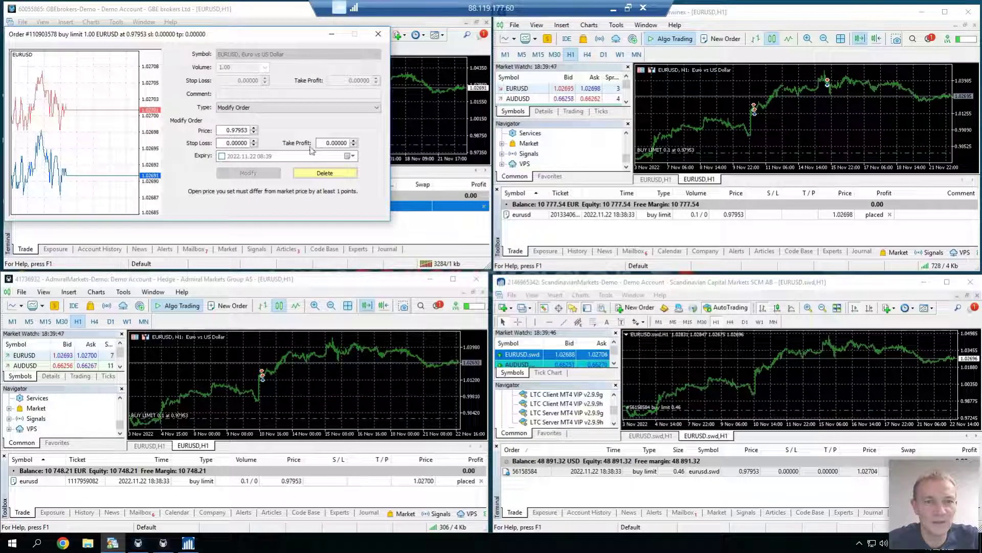
{"action": "key", "text": "Tab"}
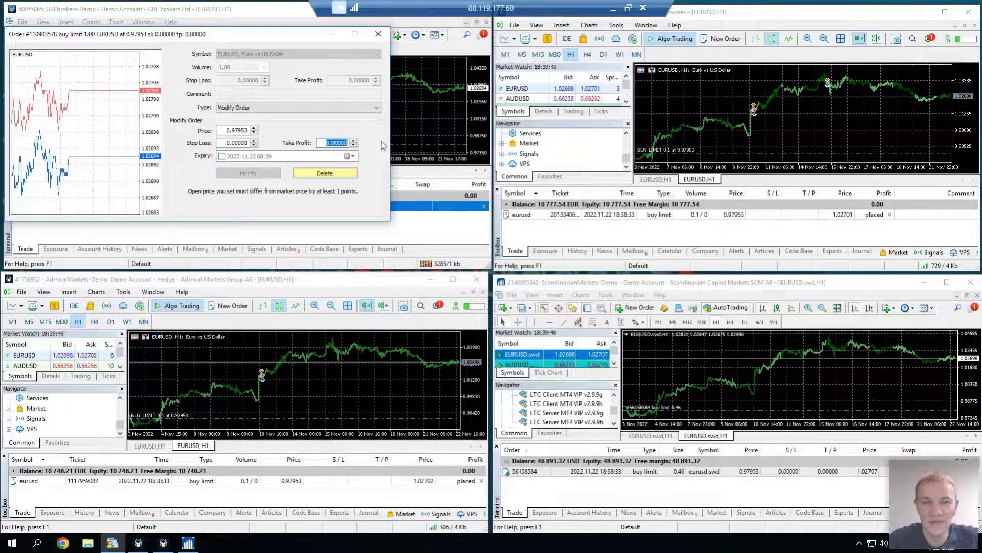
{"action": "type", "text": "1.01"}
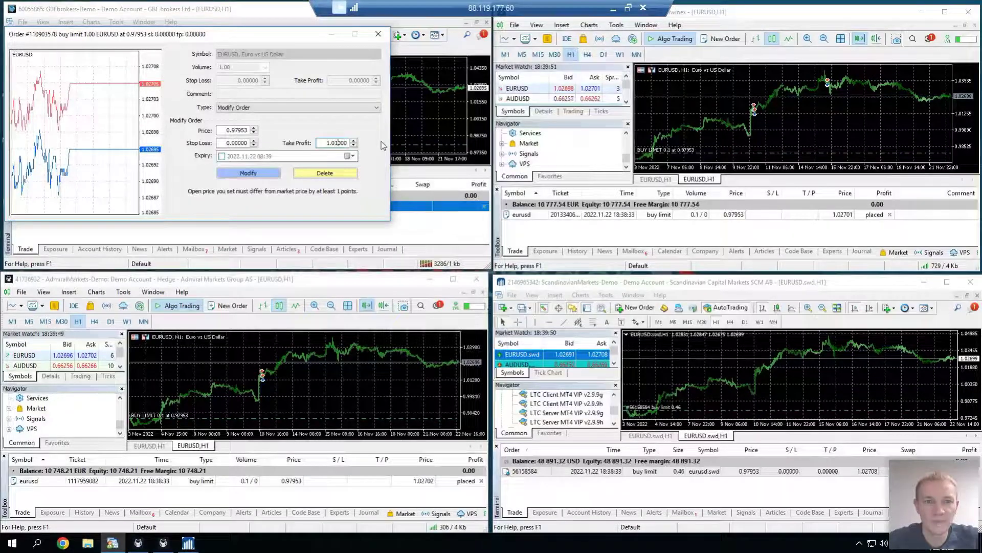
{"action": "left_click", "coordinate": [267, 178]}
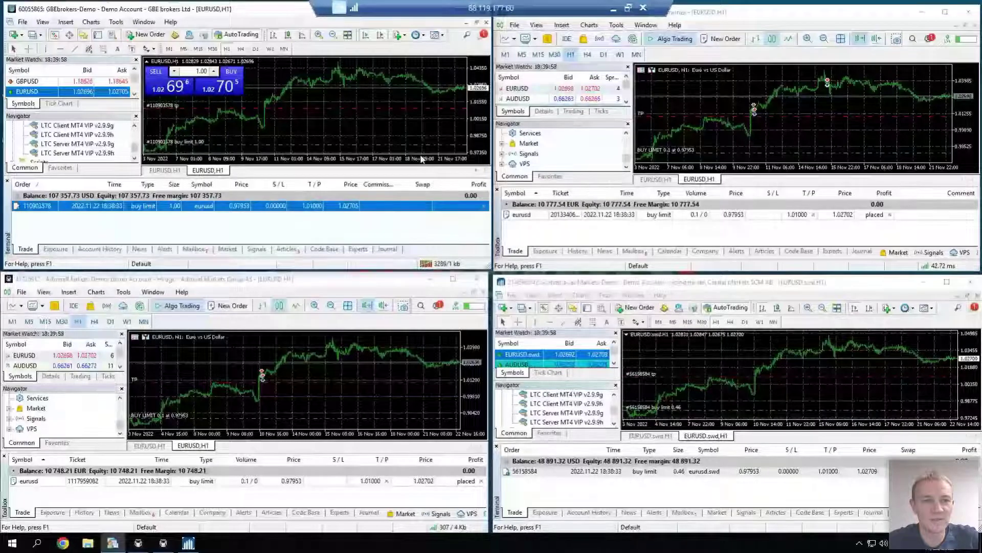
{"action": "double_click", "coordinate": [323, 209]}
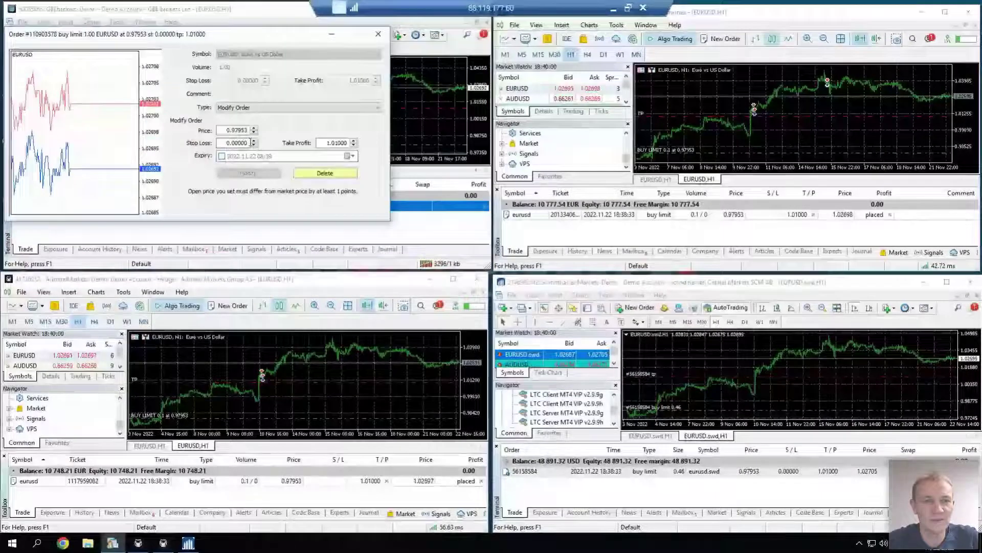
{"action": "type", "text": "0.9790"}
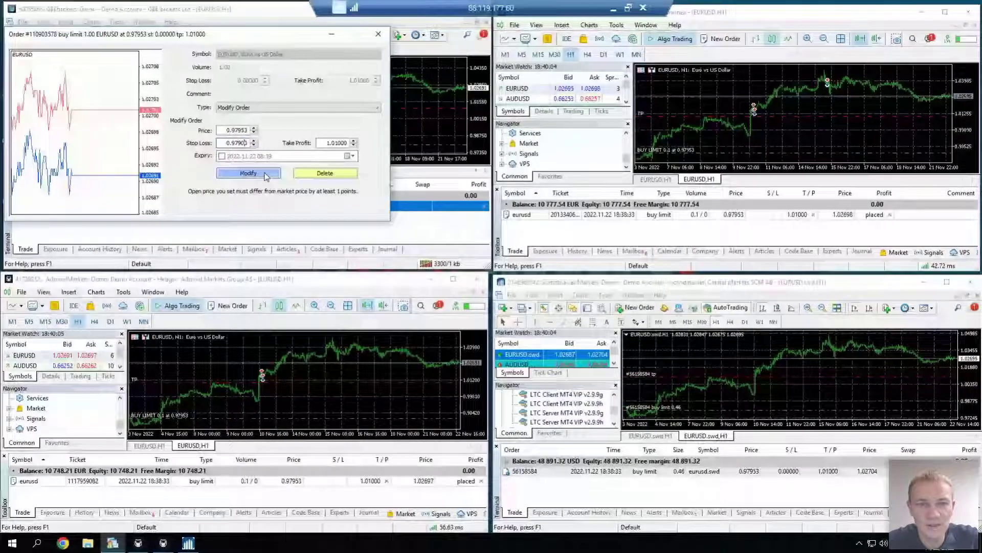
{"action": "left_click", "coordinate": [250, 173]}
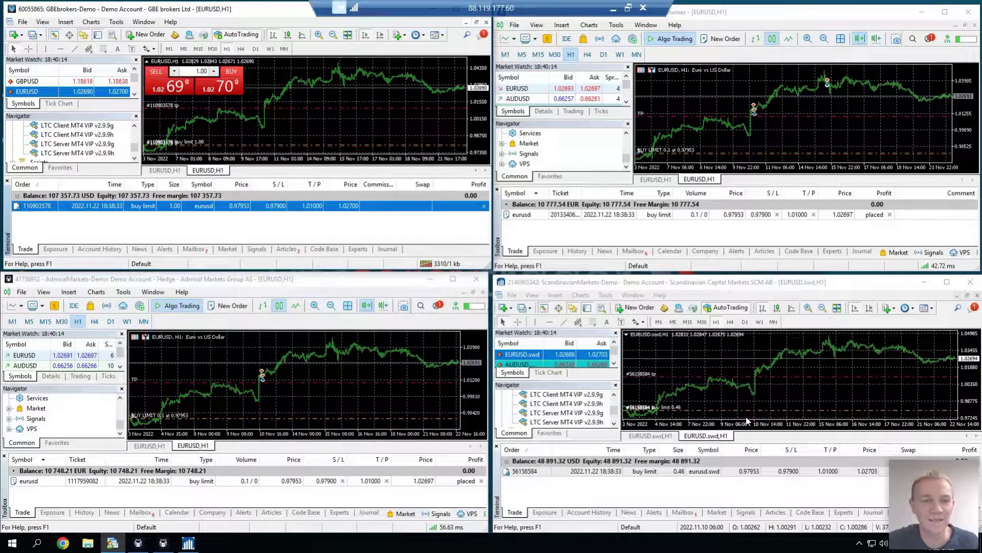
Drag the master buy limit up to about 0.99143, then delete the pending order from the Trade tab
{"action": "left_click", "coordinate": [367, 207]}
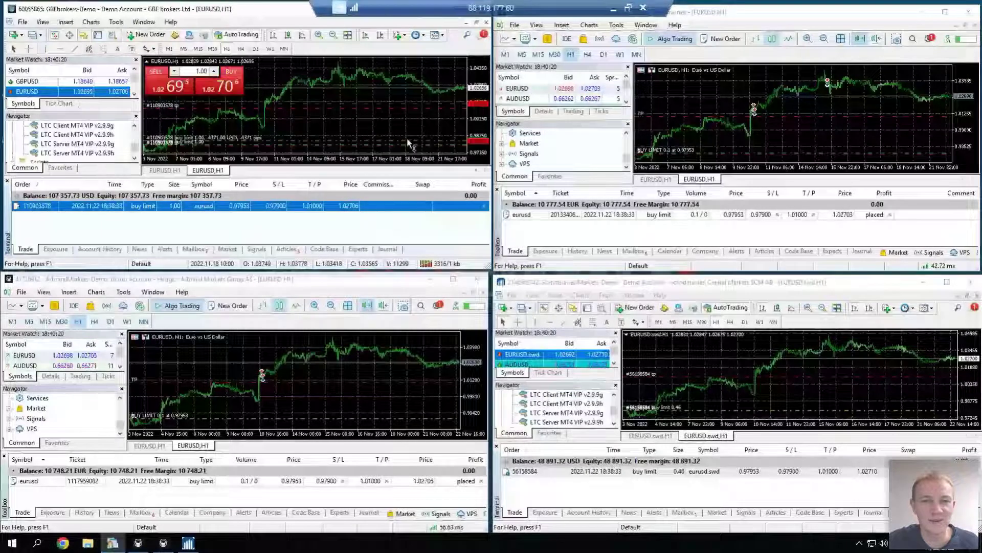
{"action": "left_click_drag", "start_coordinate": [408, 143], "coordinate": [413, 128]}
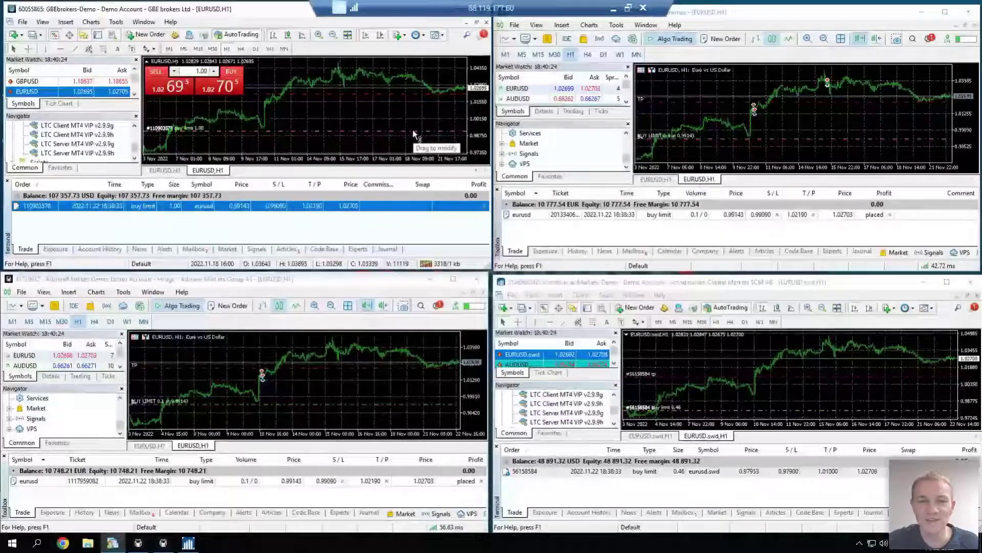
{"action": "left_click", "coordinate": [485, 207]}
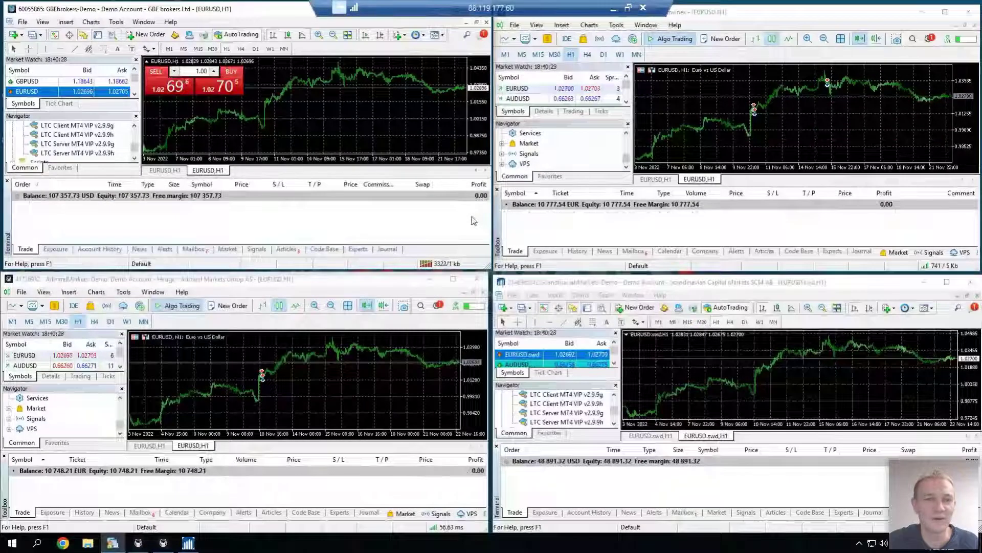
Open a 1-lot EURUSD market sell via one-click trading and close it from the Trade tab
{"action": "left_click", "coordinate": [177, 90]}
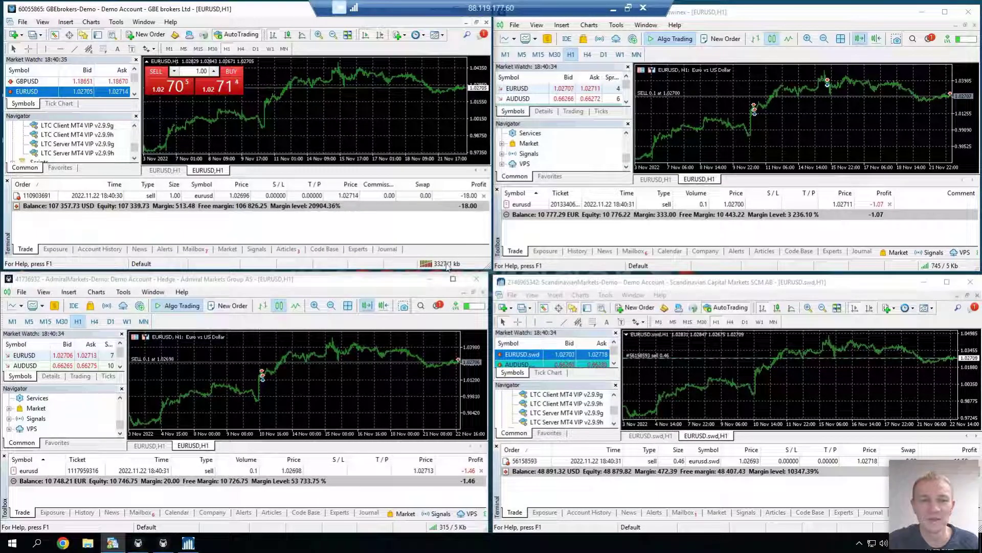
{"action": "left_click", "coordinate": [483, 196]}
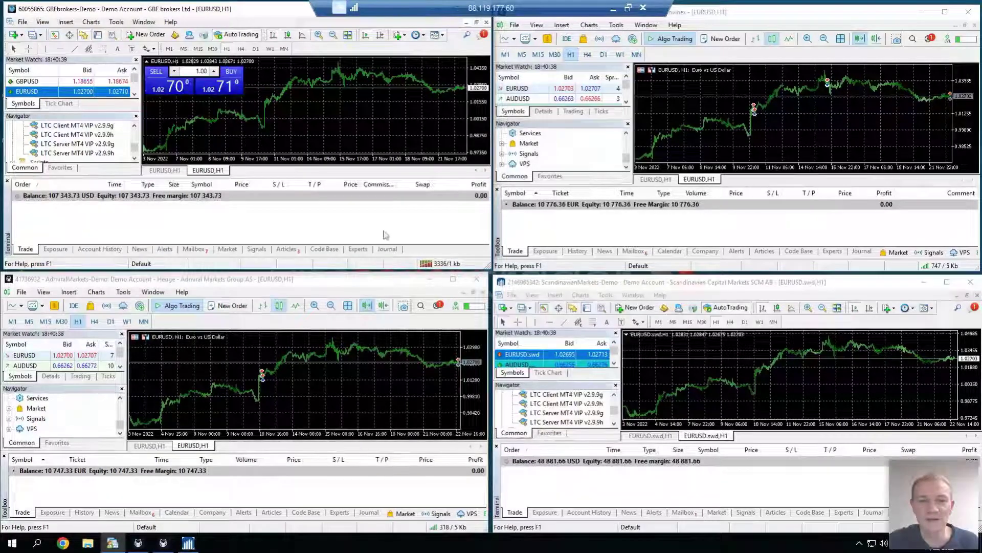